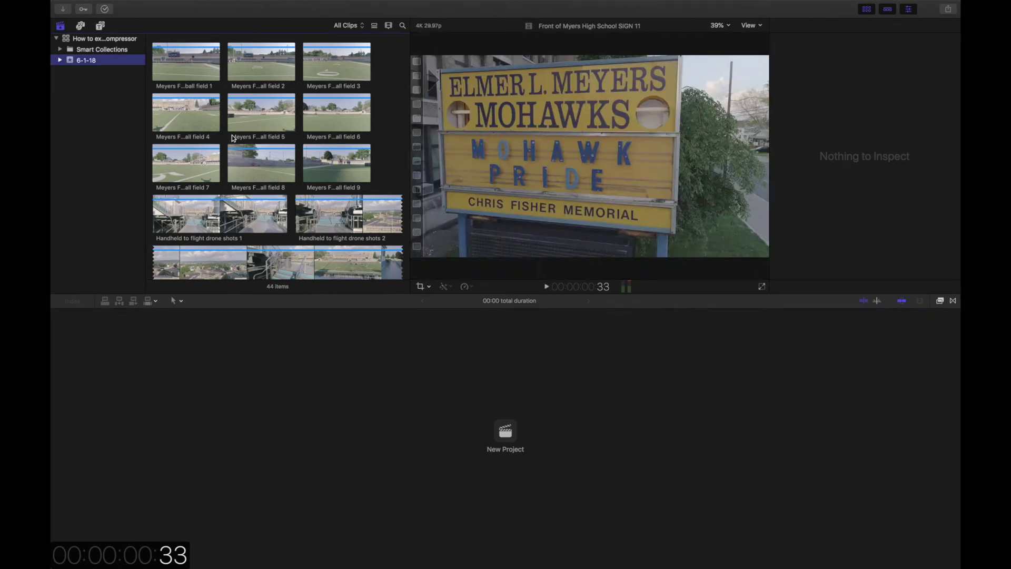
- Select Meyers Football field 1 in the 6-1-18 event and scroll through its clips
click(195, 78)
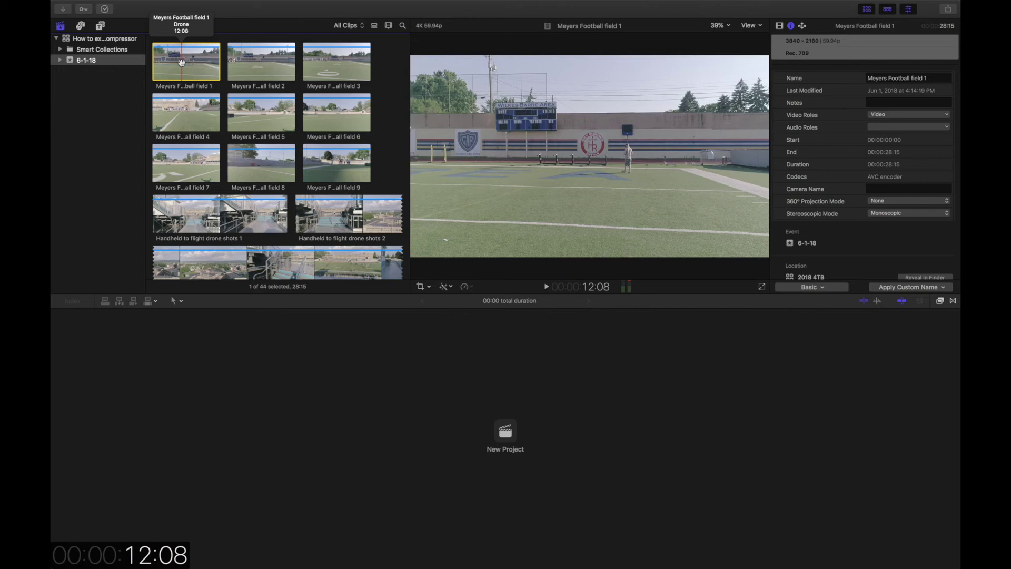
click(107, 107)
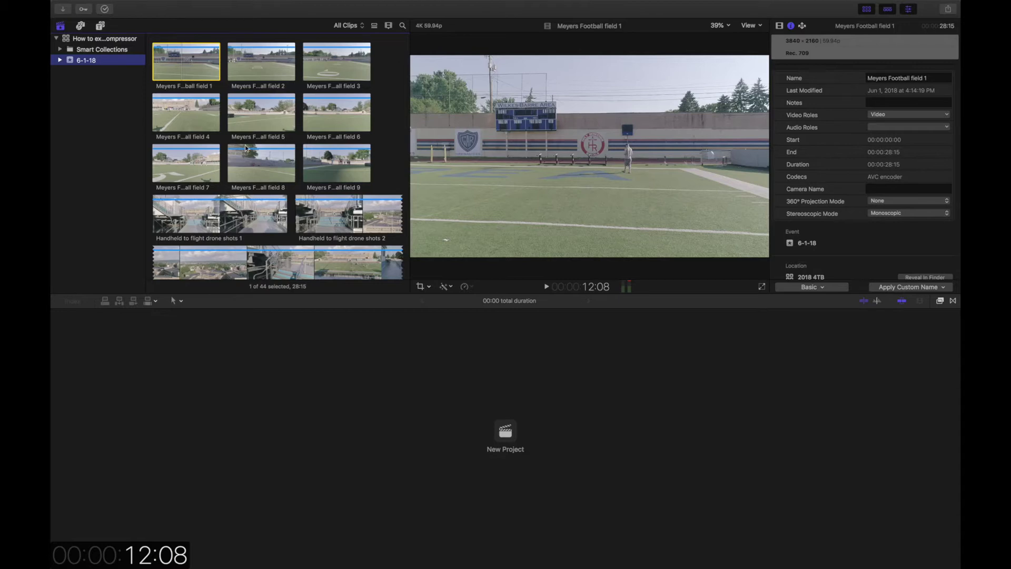
scroll(247, 150, down, 5)
scroll(246, 150, down, 10)
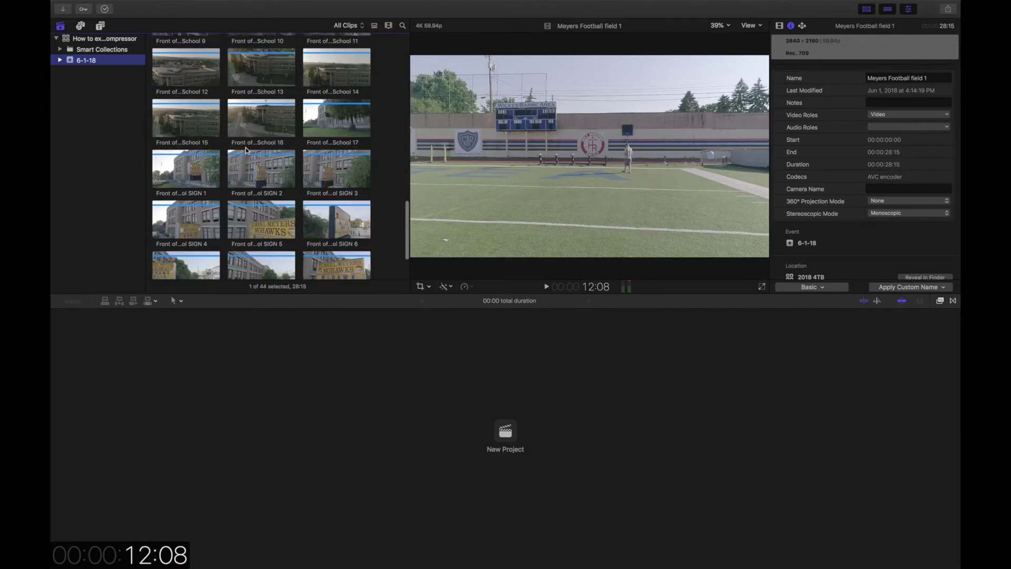
scroll(245, 147, up, 4)
scroll(245, 147, up, 8)
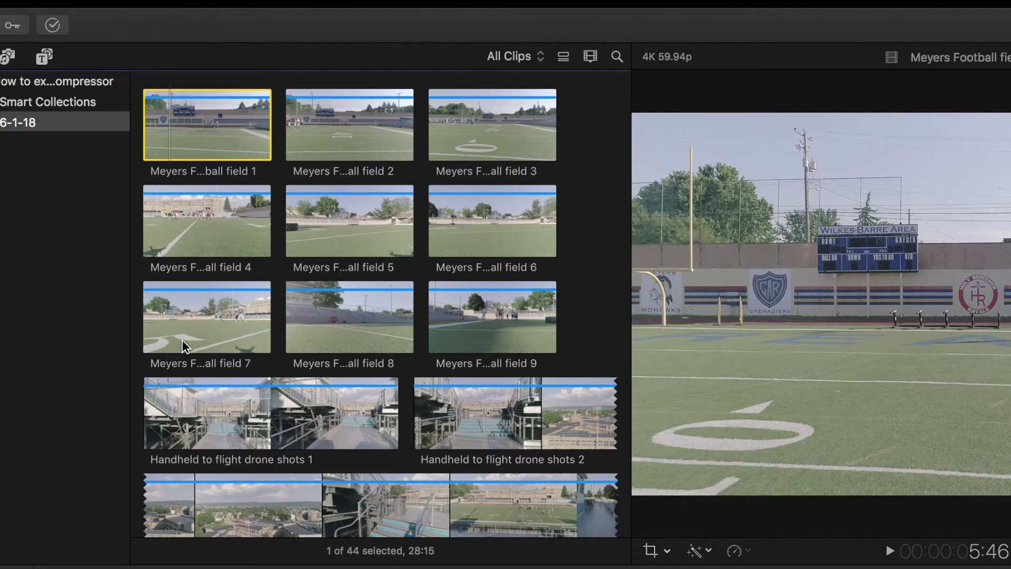
- Switch to the Organize workspace, narrow the library list and close the inspector
mouse_move(199, 13)
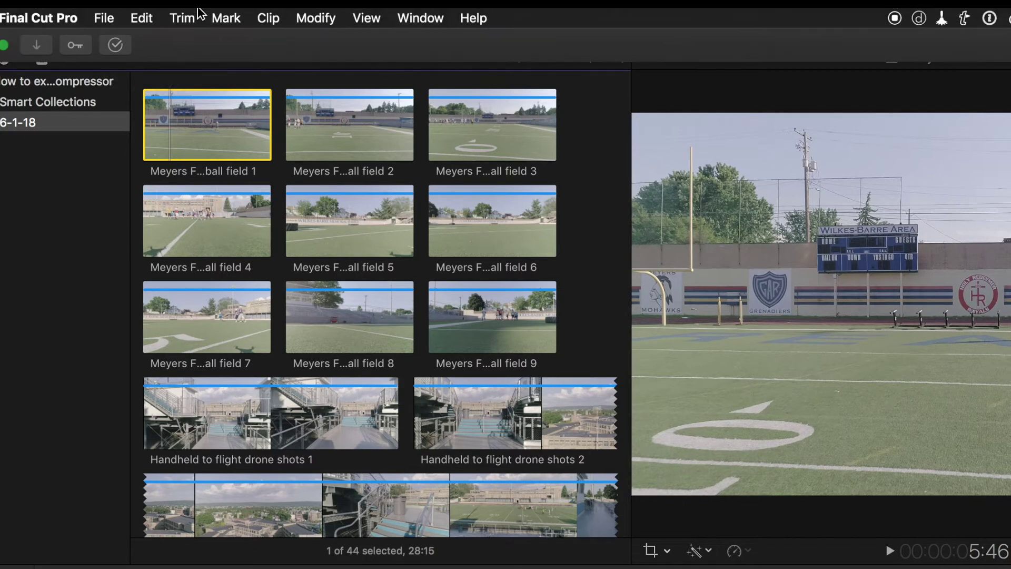
click(381, 19)
mouse_move(409, 19)
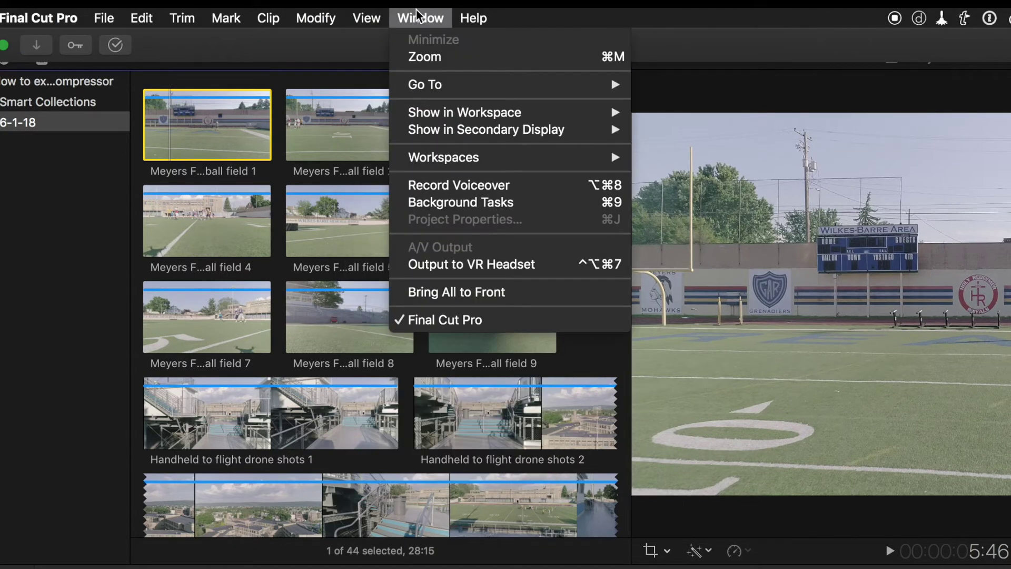
mouse_move(447, 158)
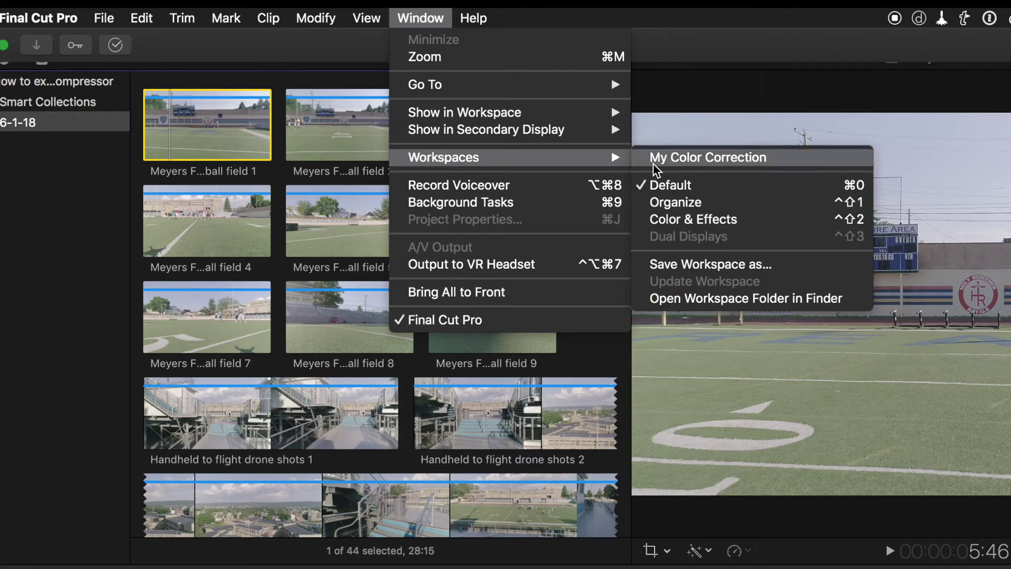
click(668, 202)
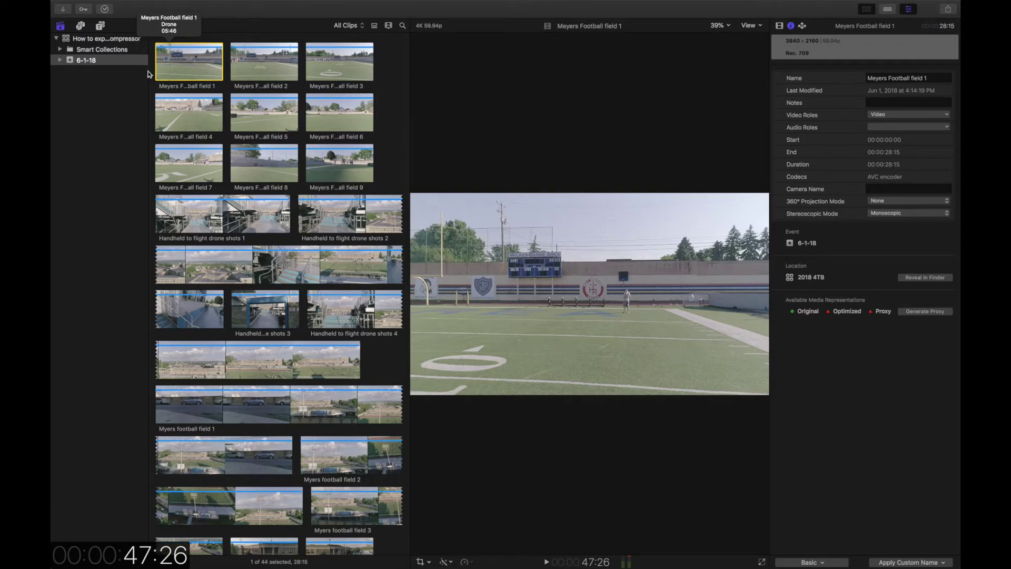
drag(148, 74, 60, 71)
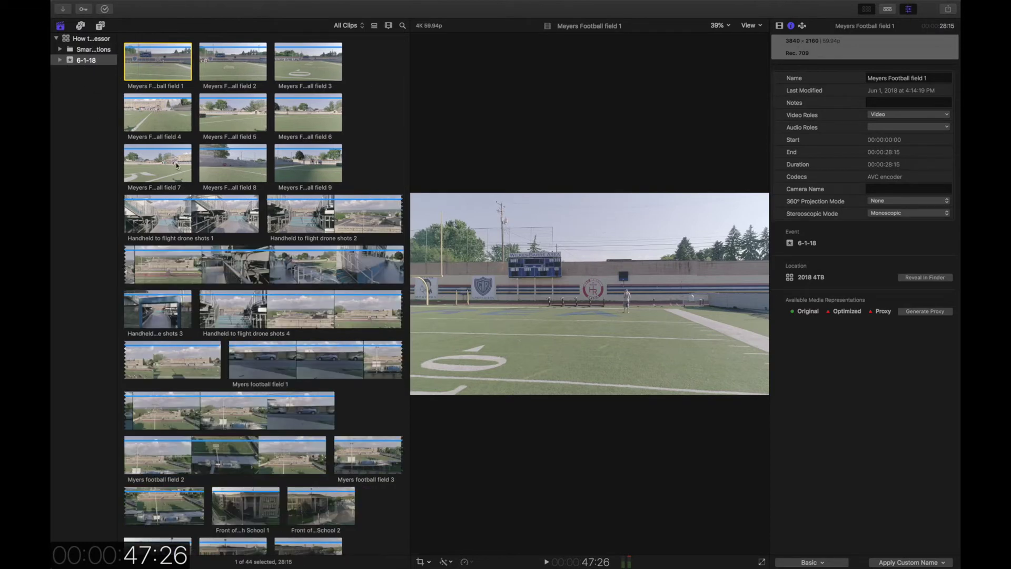
click(915, 10)
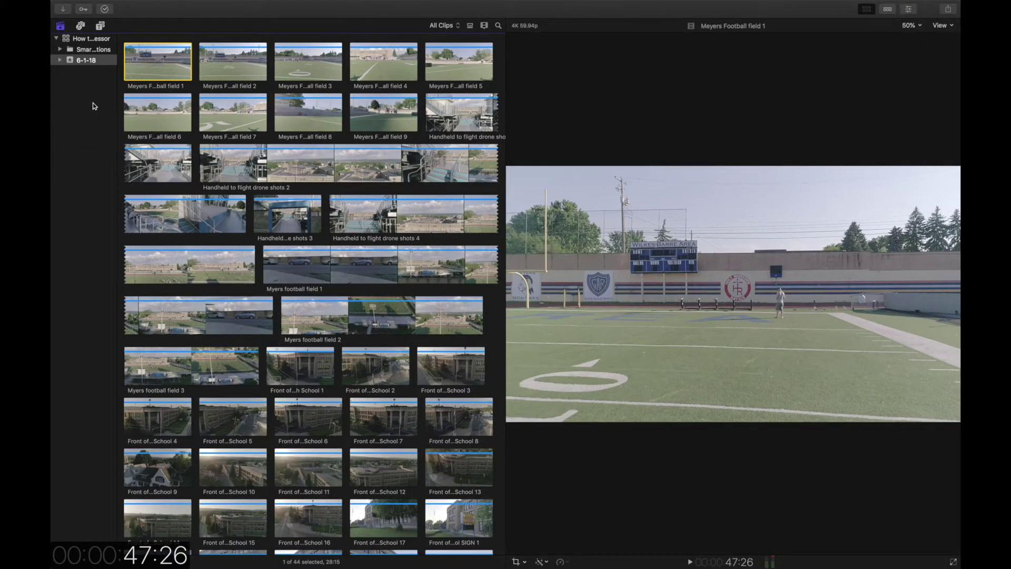
- Hide the library sidebar so the browser fills the window
click(299, 5)
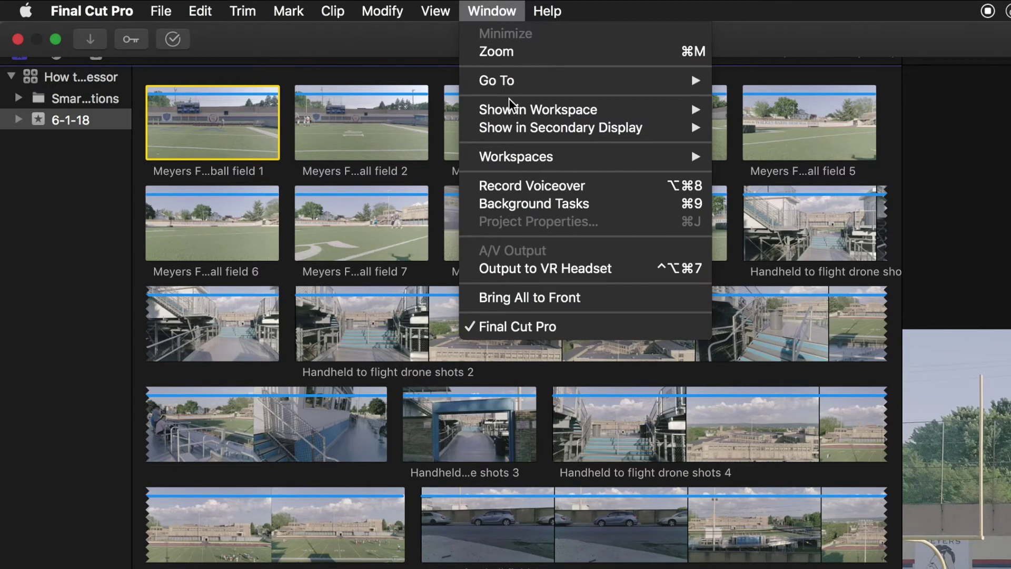
mouse_move(510, 112)
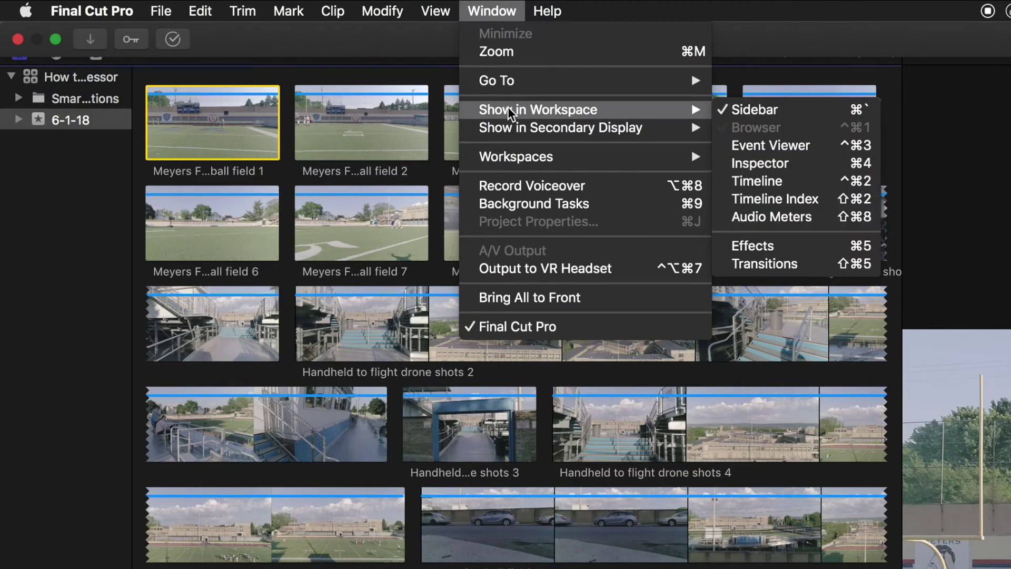
click(730, 109)
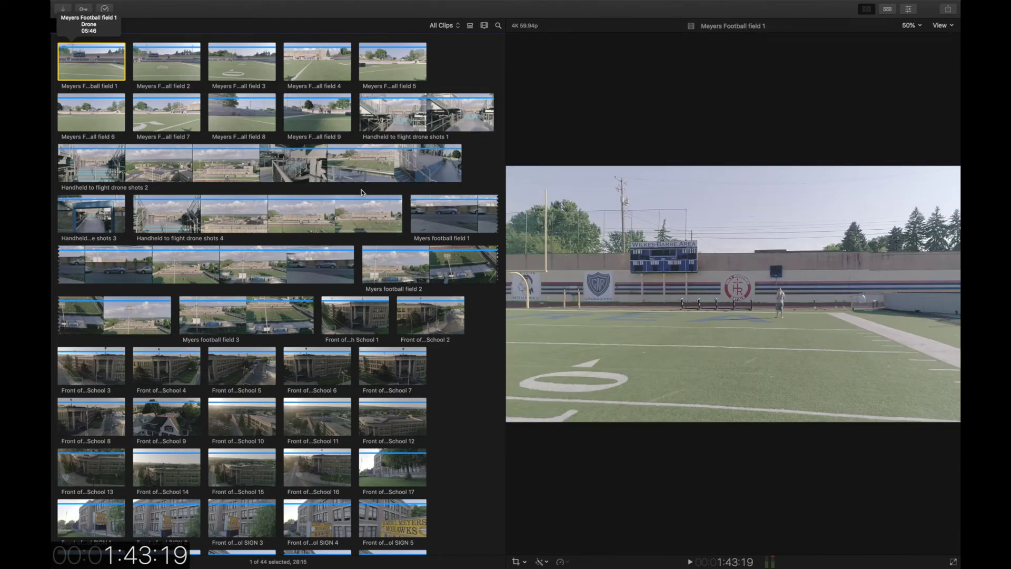
- Set Clip Appearance duration to 5s per thumbnail for longer filmstrips
click(484, 25)
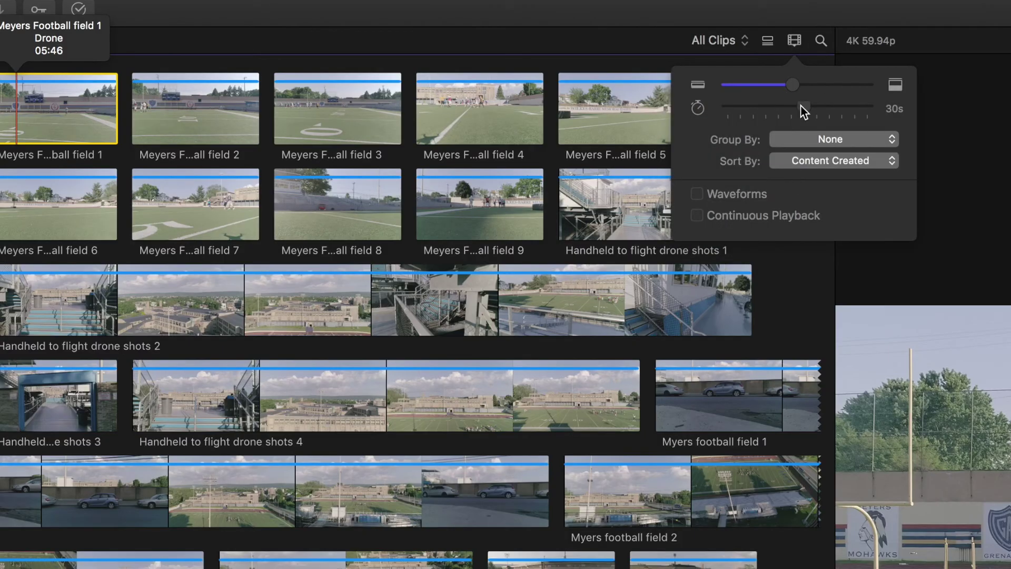
drag(805, 107, 829, 107)
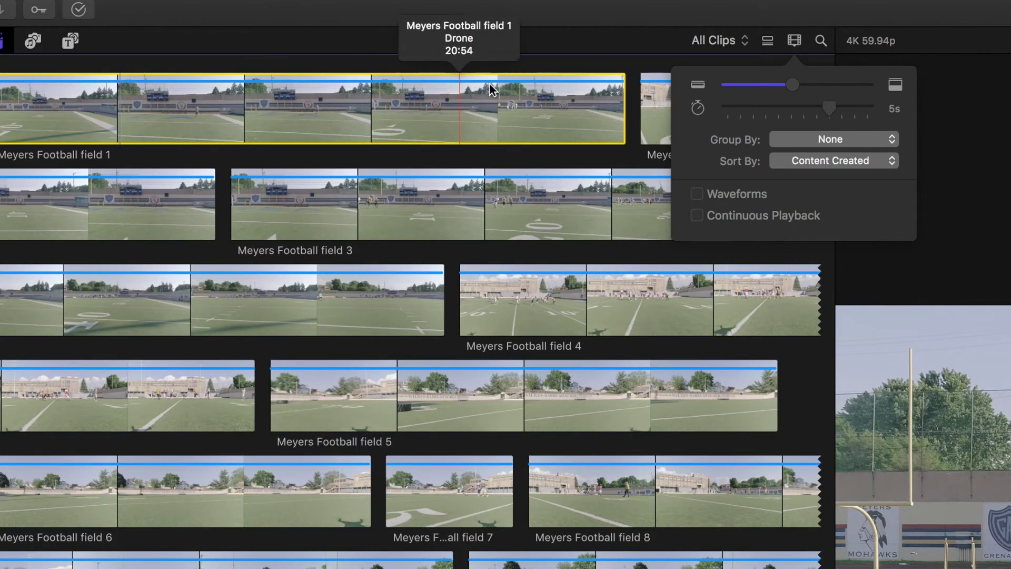
click(647, 43)
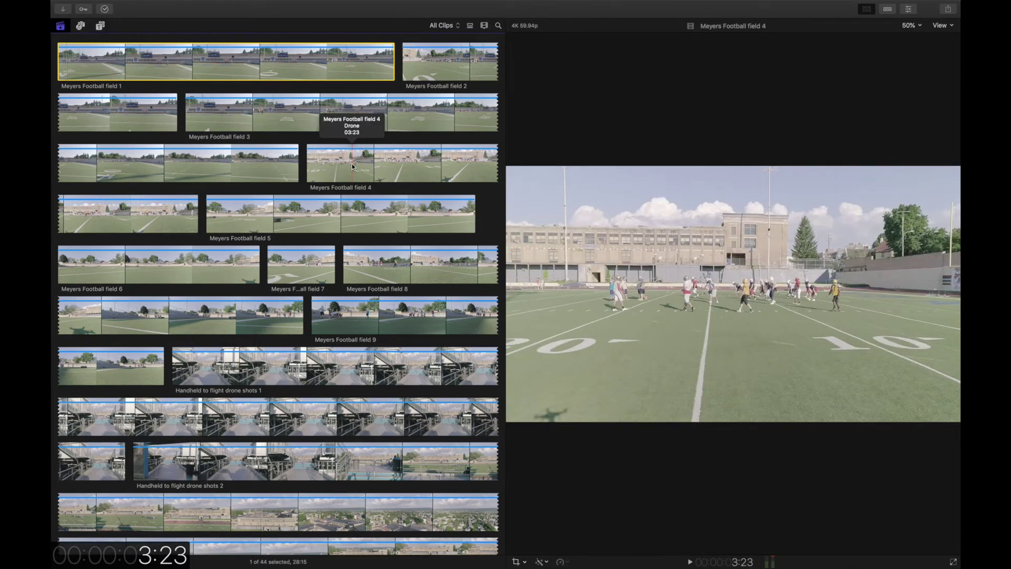
- Play Meyers Football field 4 forward then in reverse, then select Meyers Football field 1
key(space)
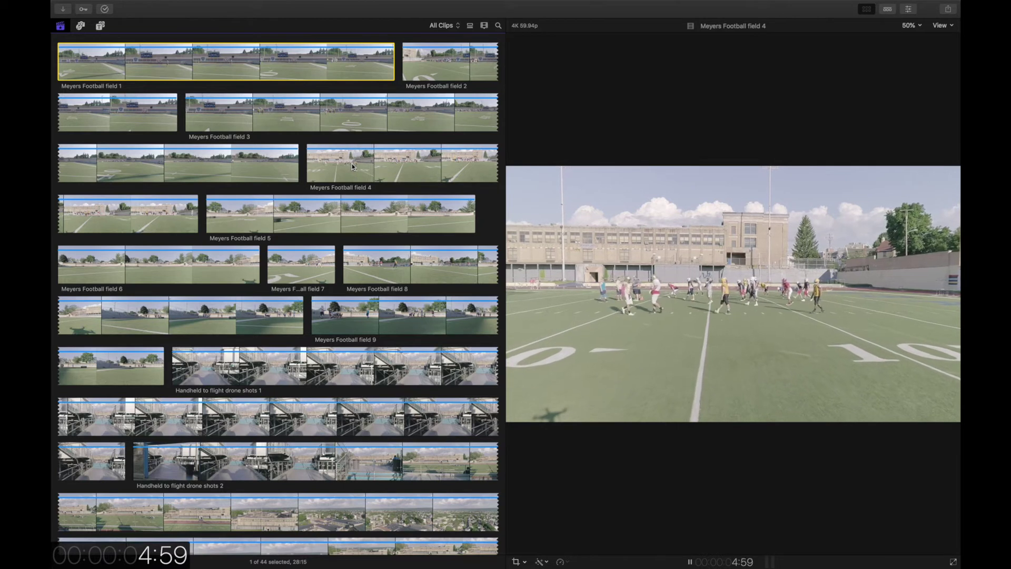
key(j)
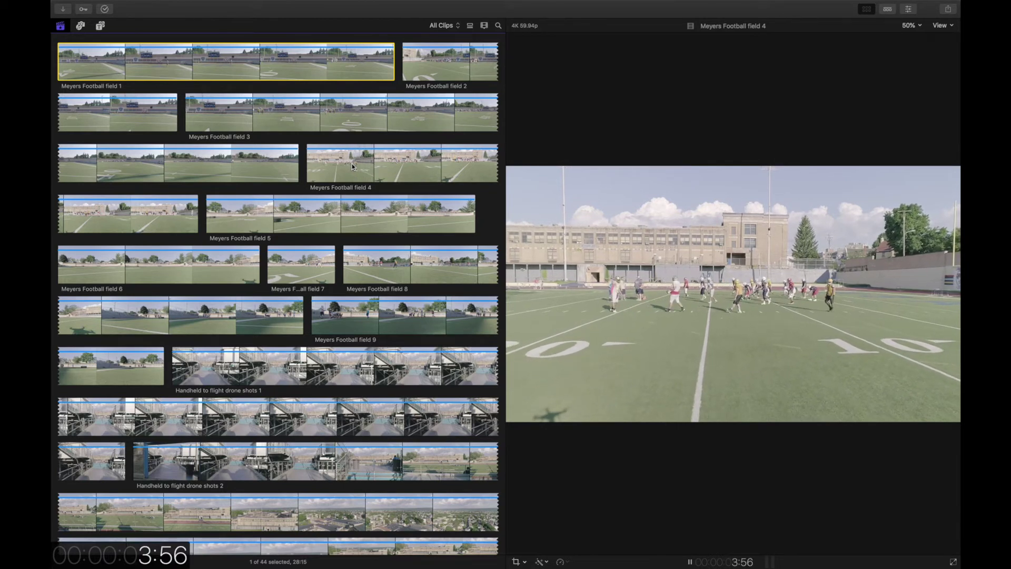
key(k)
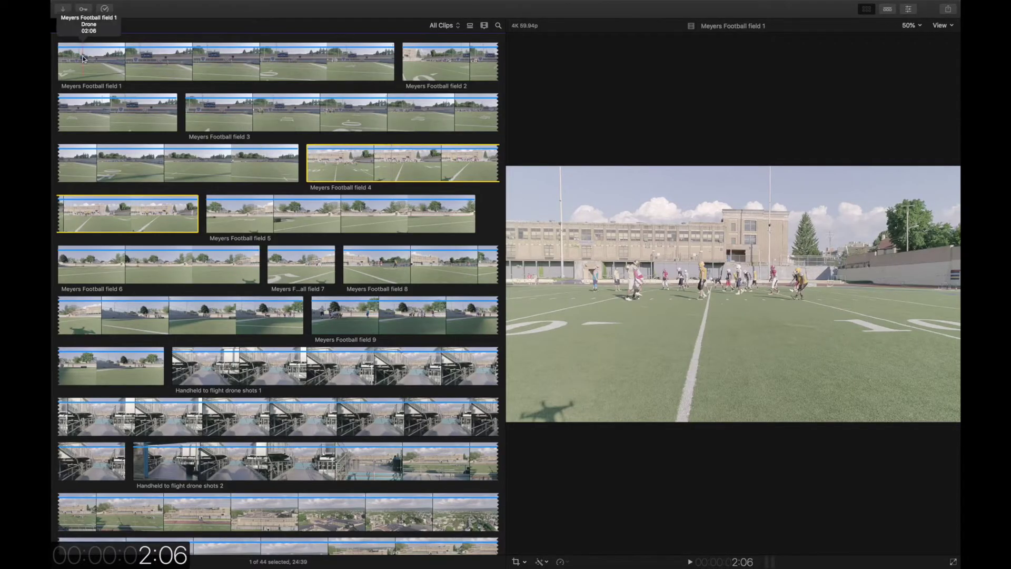
click(83, 55)
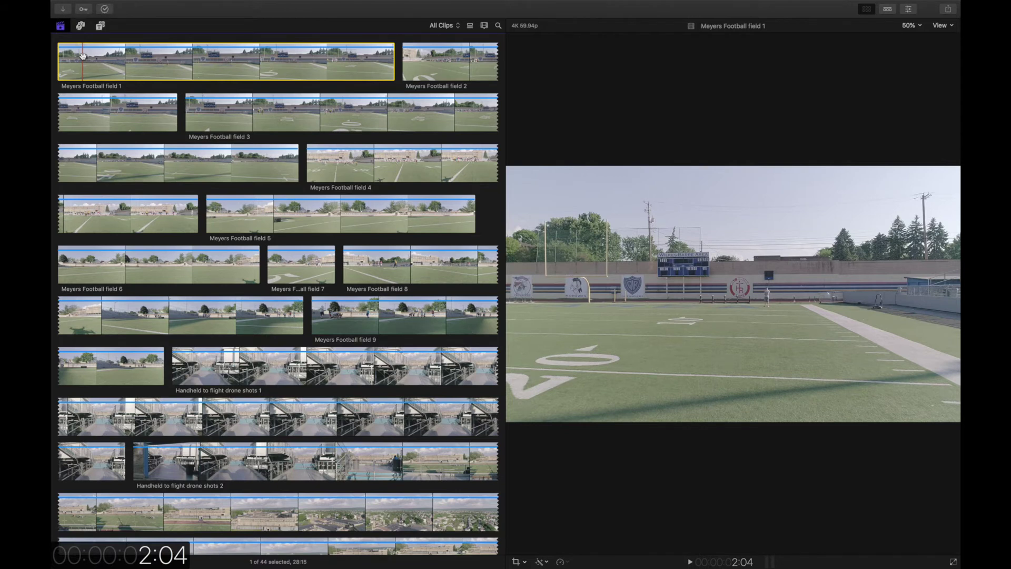
- Play Meyers Football field 1, end a range at the playhead and mark it Favorite
key(space)
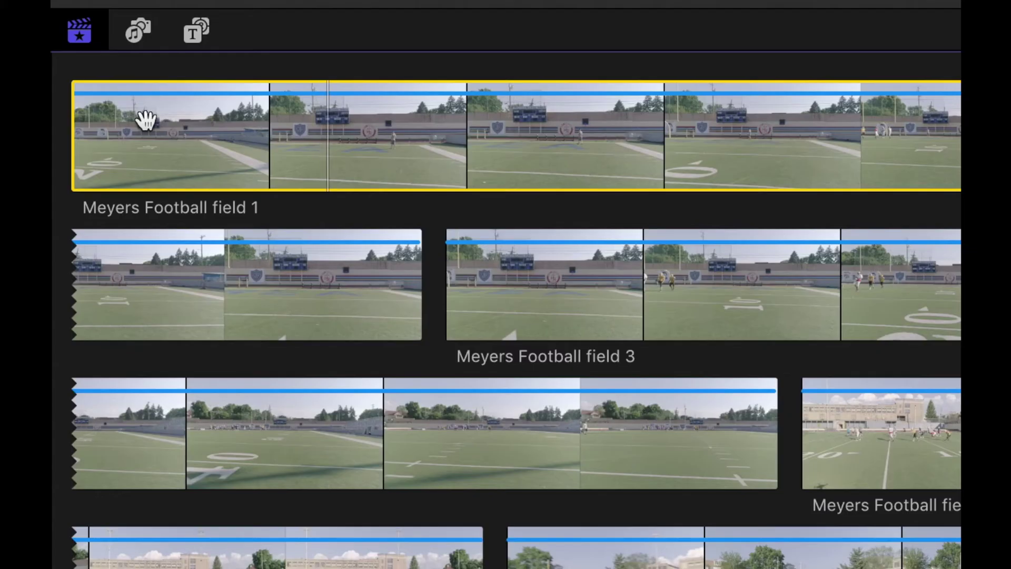
key(o)
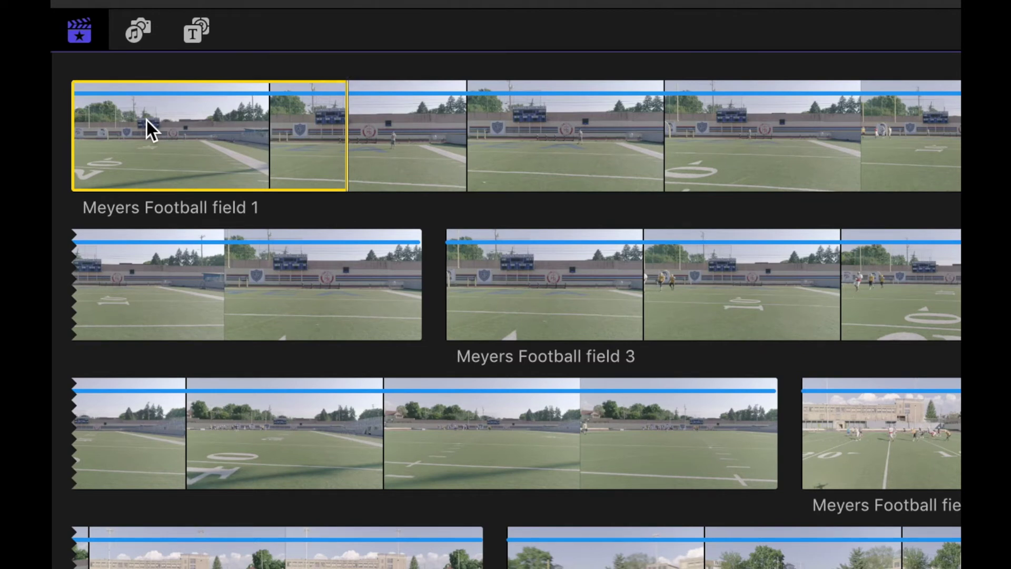
key(f)
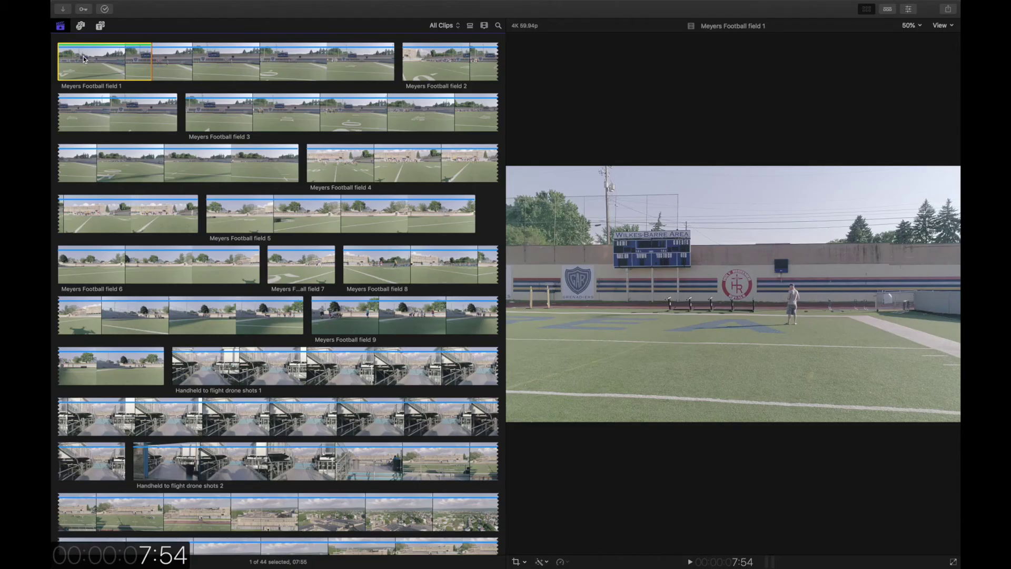
- Review more of field 1, set a new out point, then select Meyers Football field 2
key(space)
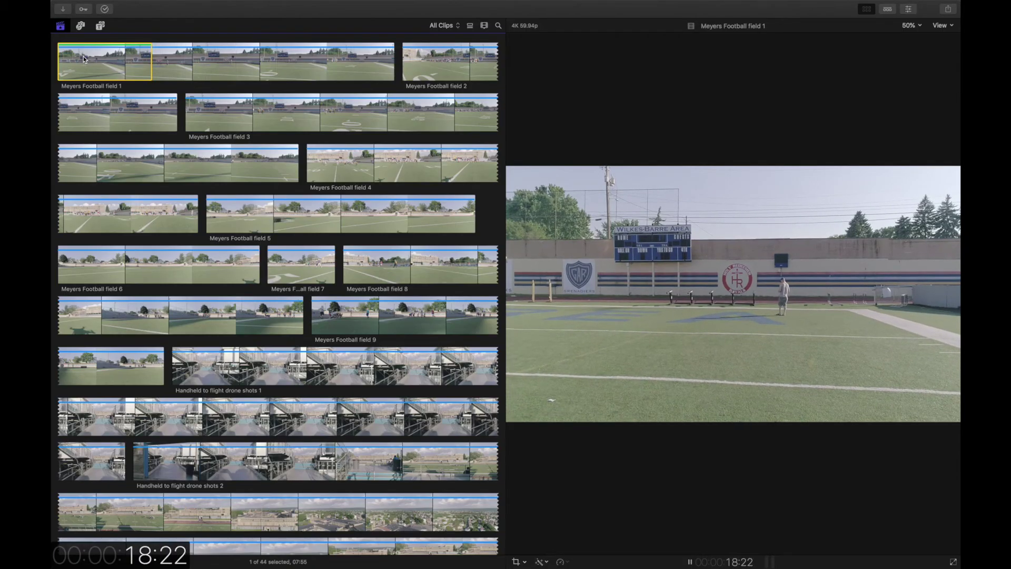
key(space)
key(space)
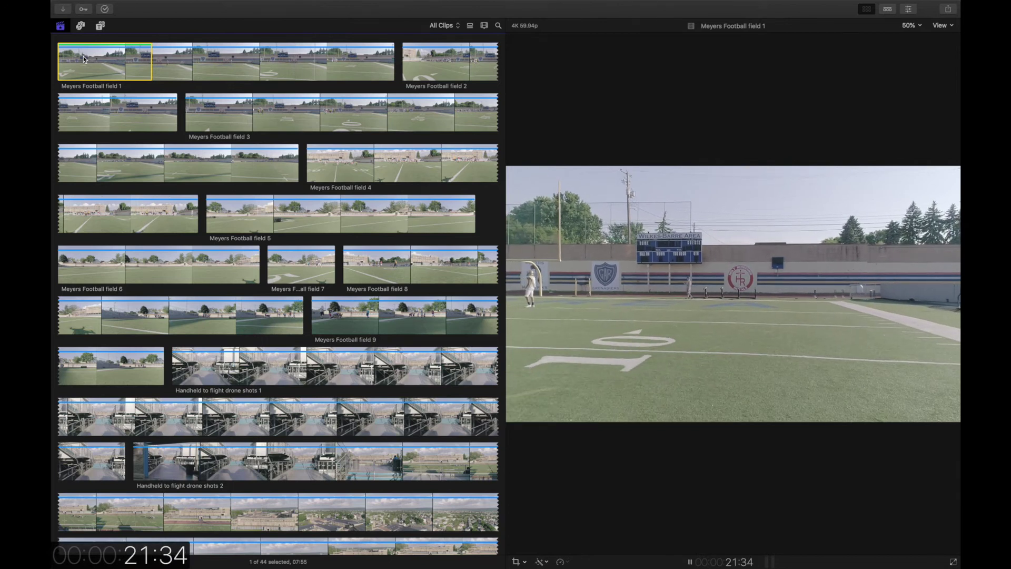
key(space)
key(space)
key(j)
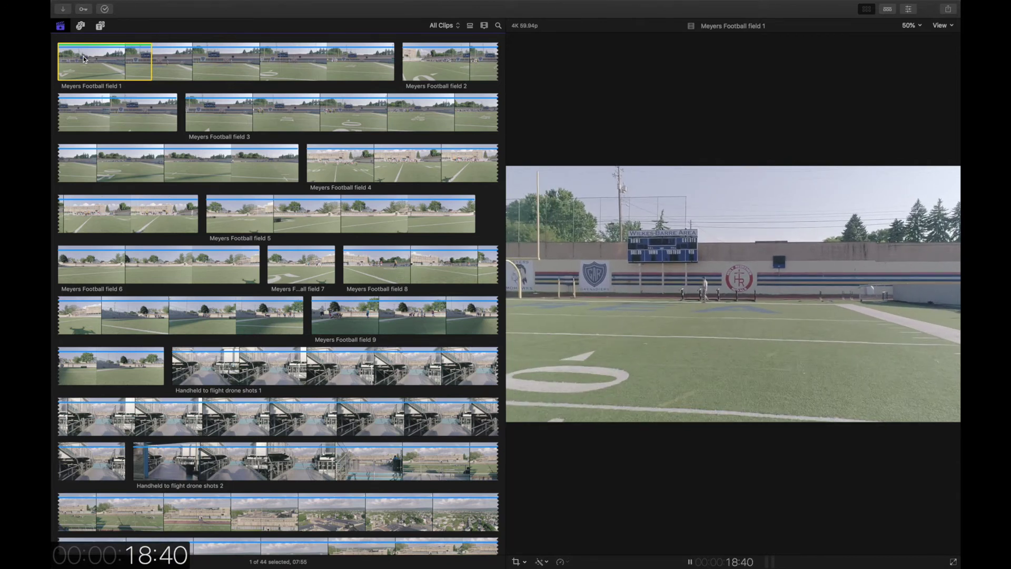
key(space)
key(space)
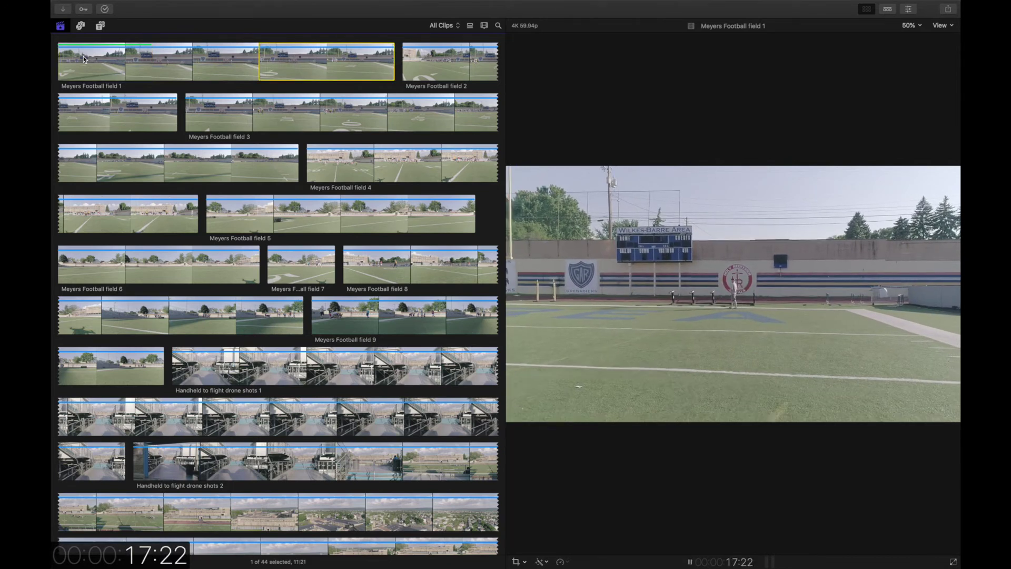
key(space)
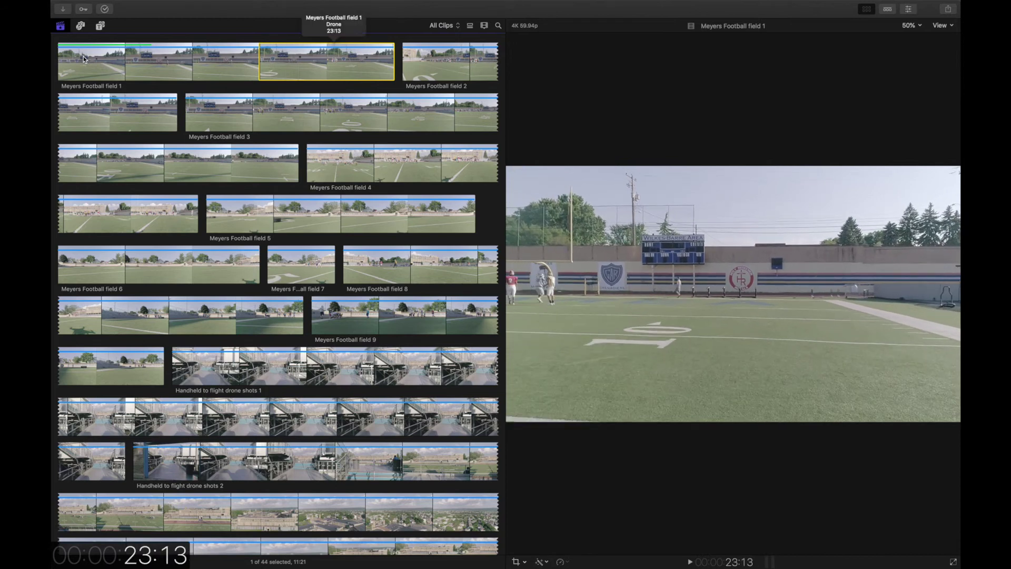
key(o)
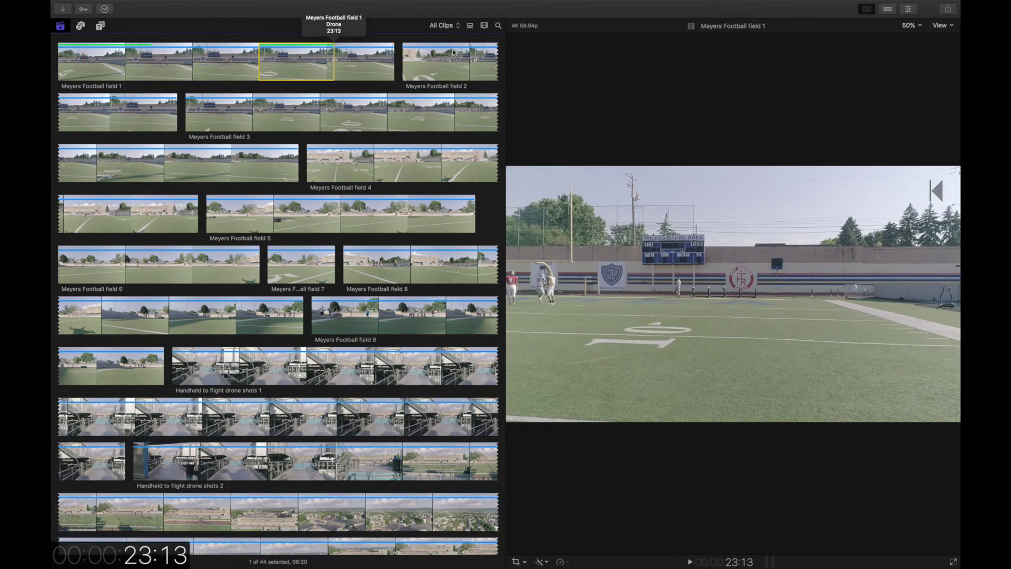
click(432, 63)
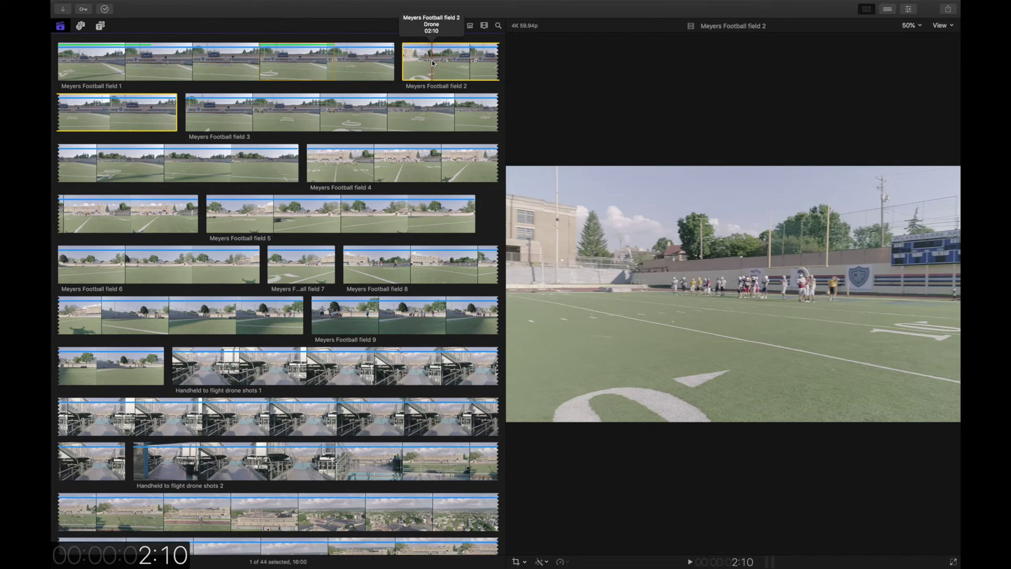
- Preview fields 2 and 3, ending the field 3 range two frames past 27:06
key(Down)
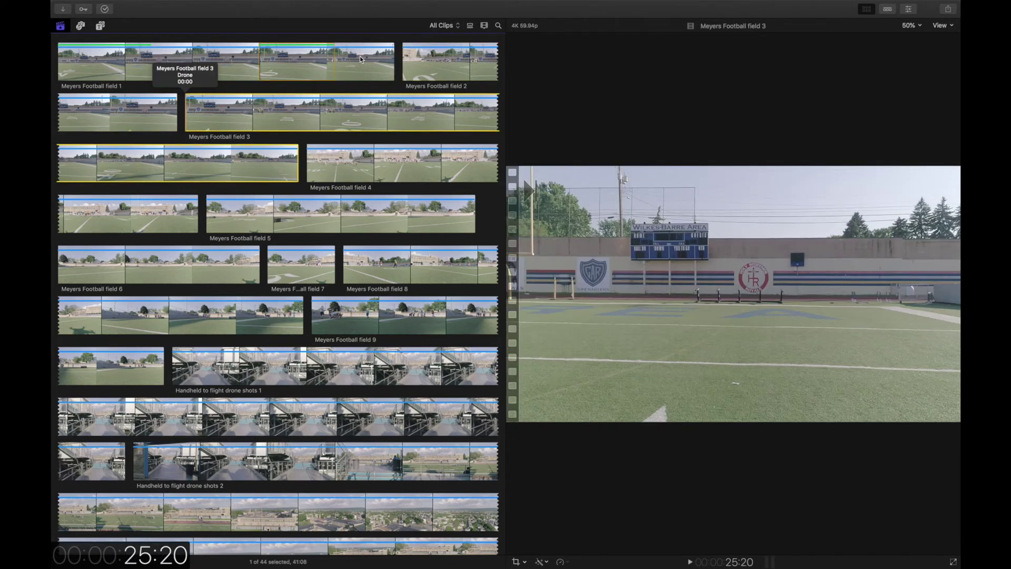
key(Up)
key(Down)
key(Up)
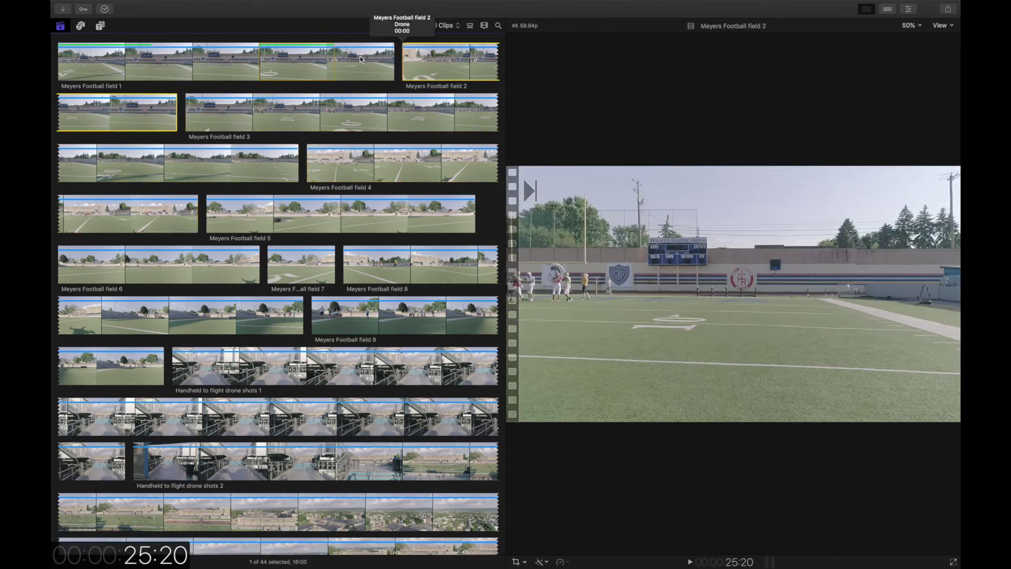
key(space)
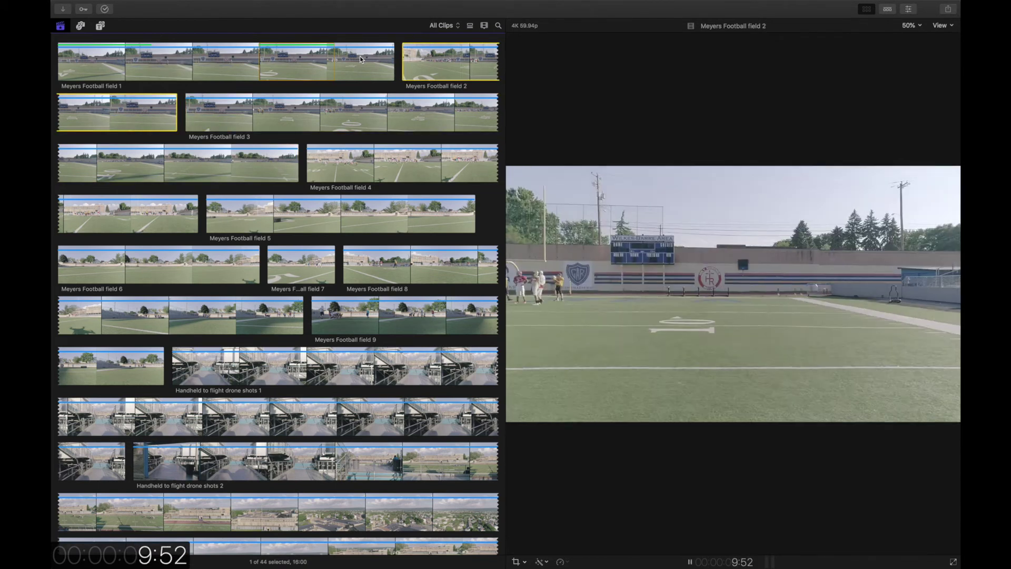
key(Down)
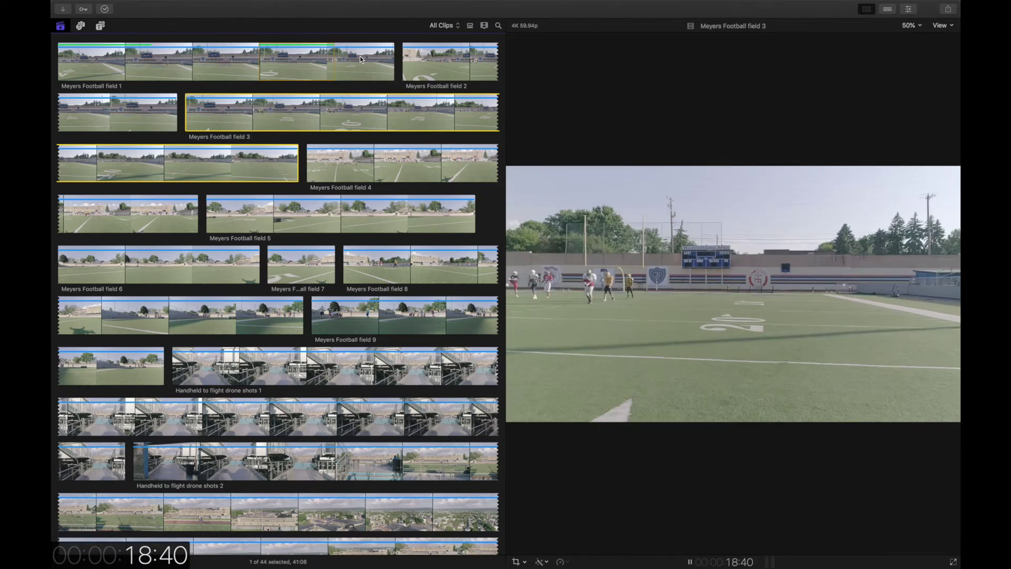
key(space)
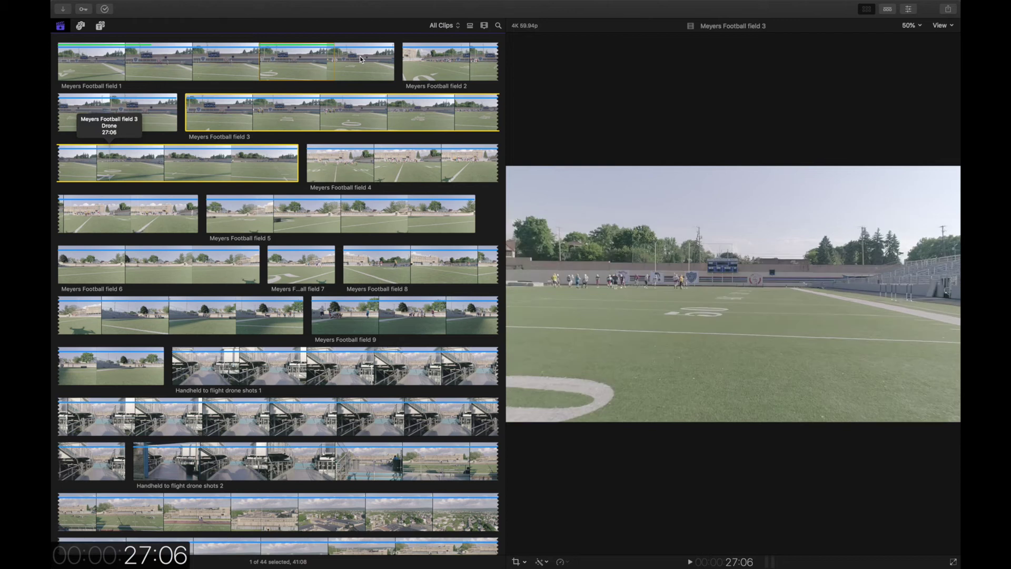
key(Right)
key(Right)
key(o)
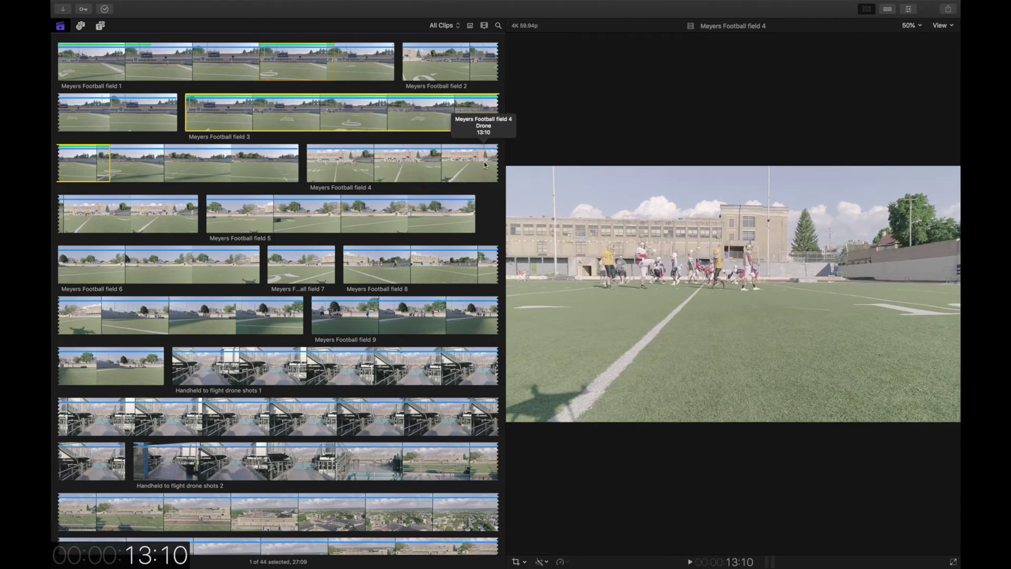
- Mark ranges on fields 4, 6 (03:41 to 09:58), 8 and 9
key(i)
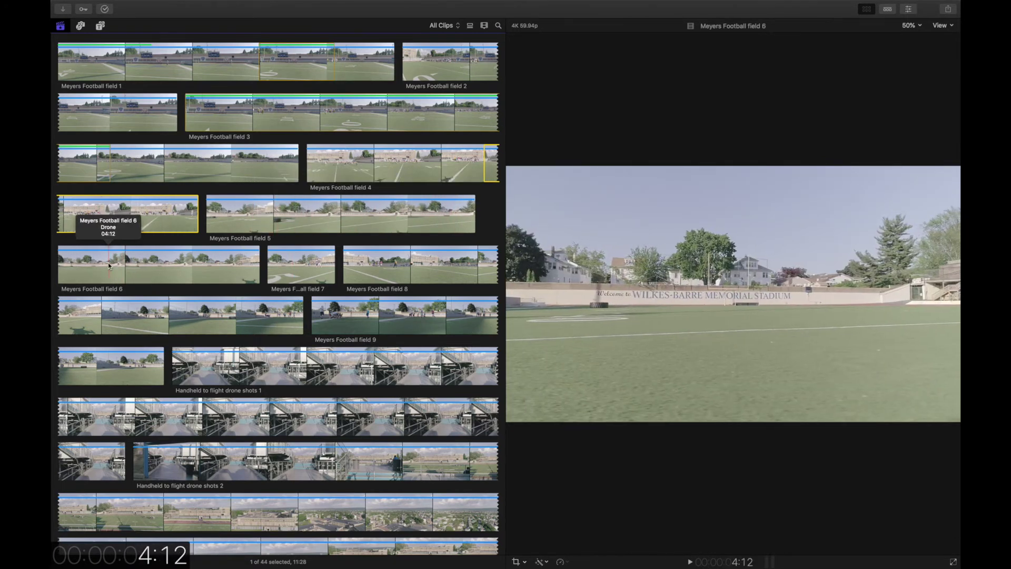
key(i)
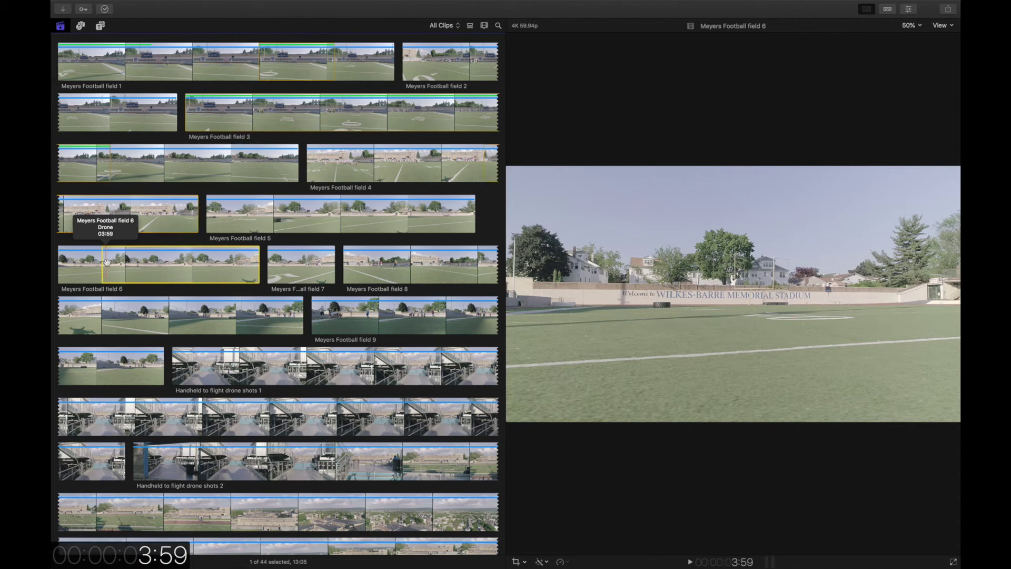
key(o)
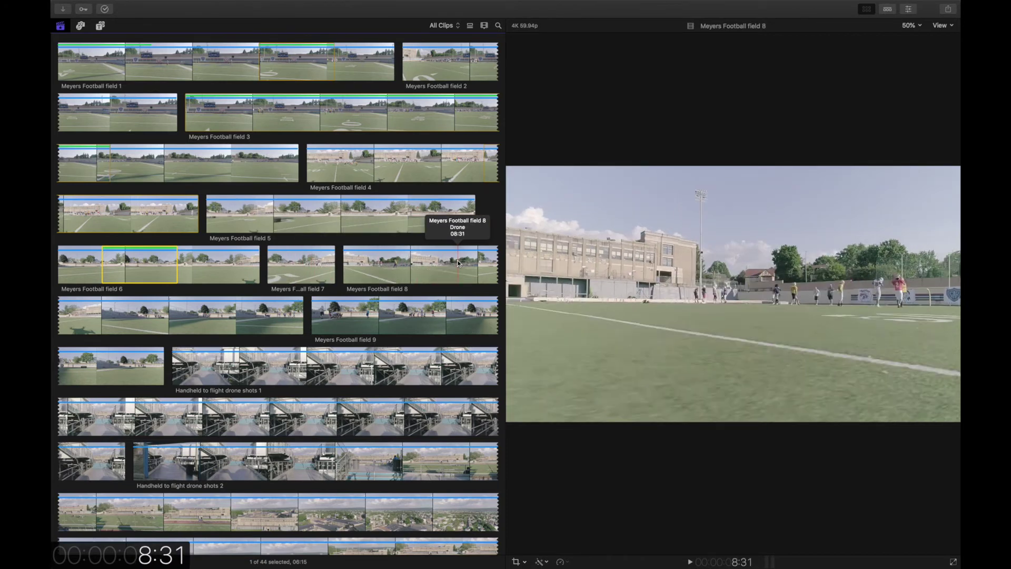
click(367, 269)
drag(388, 268, 492, 256)
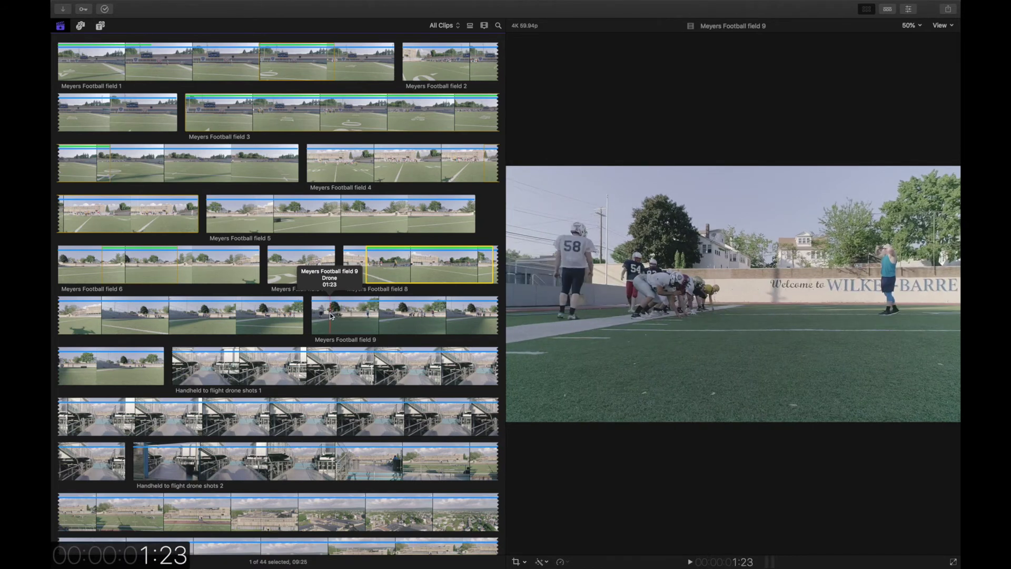
key(i)
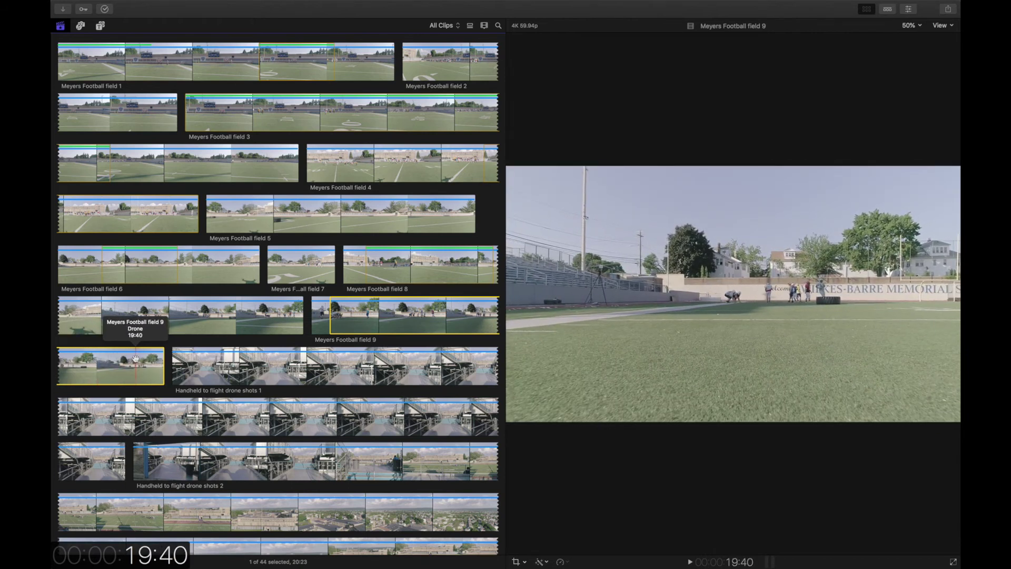
key(o)
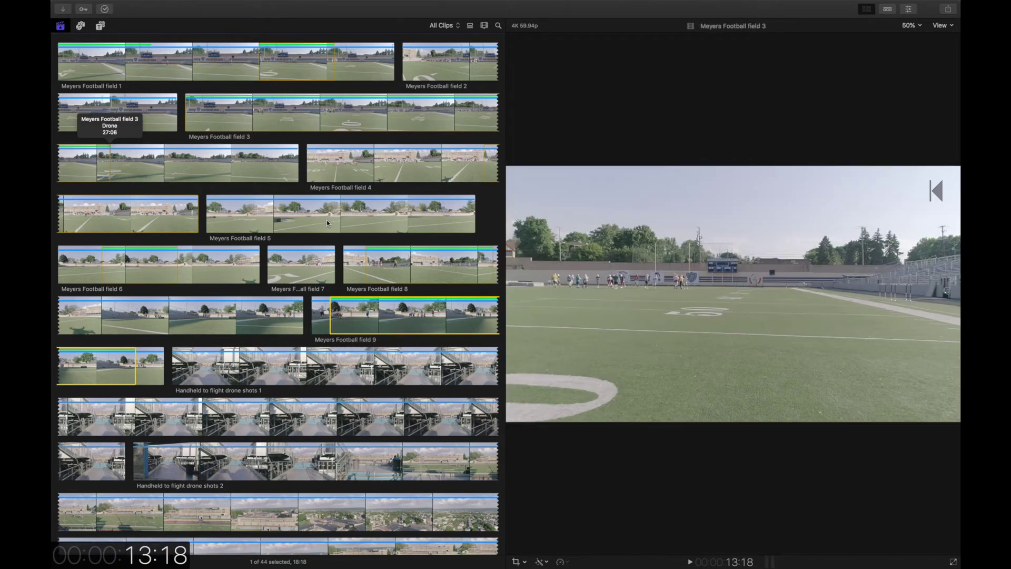
- Filter the browser to Favorites, showing six clips, and switch to the Compressor desktop
click(445, 27)
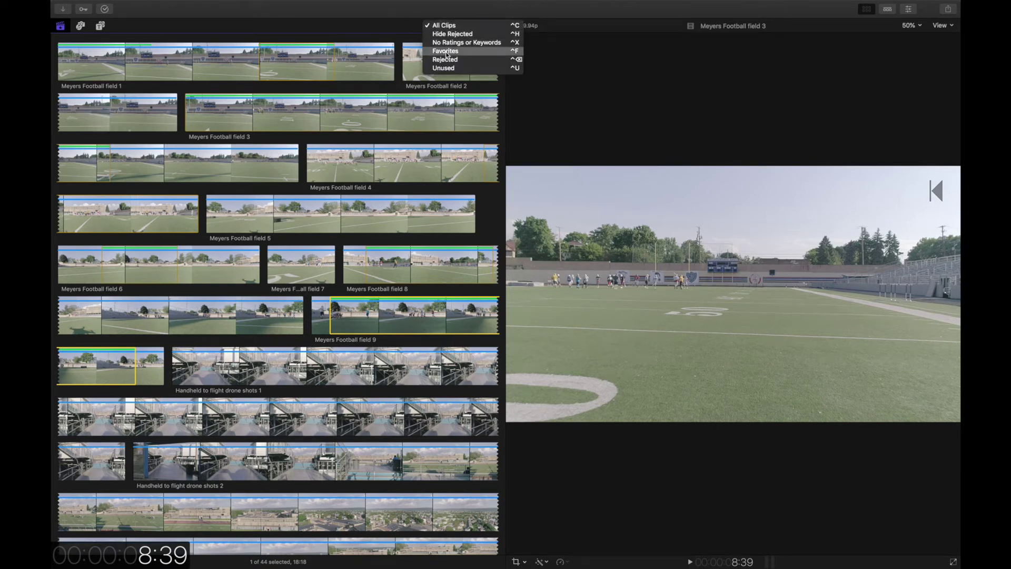
click(445, 51)
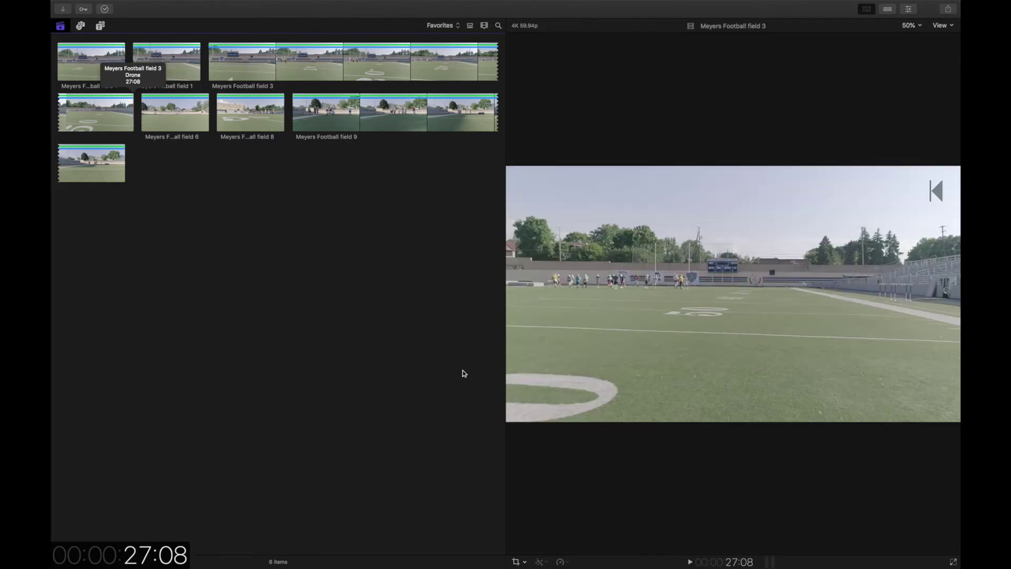
mouse_move(526, 566)
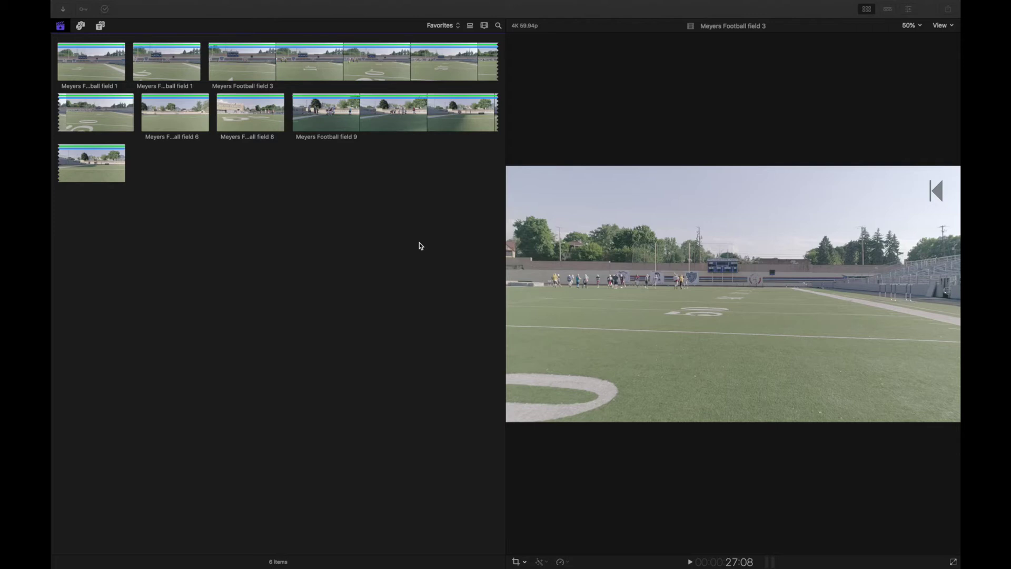
key(ctrl+Left)
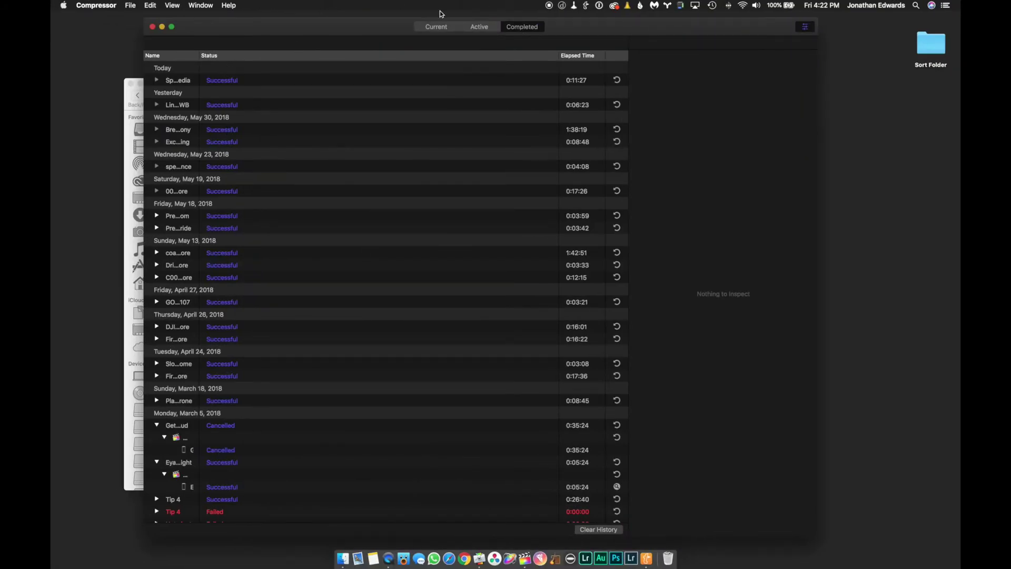
- Open Compressor's Locations list, start a custom location and browse to the 2018 4TB drive
click(431, 29)
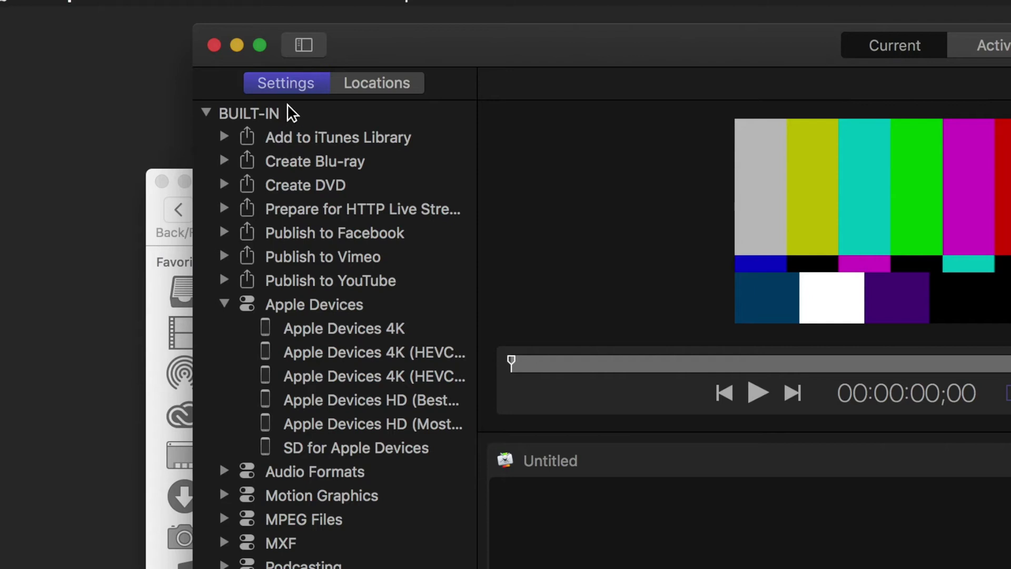
click(214, 43)
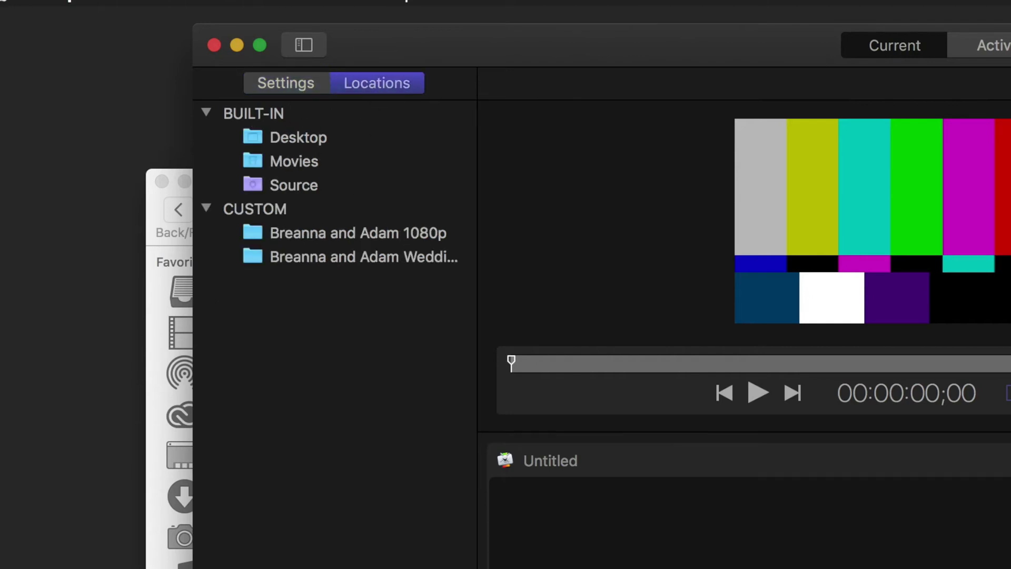
click(294, 82)
click(371, 83)
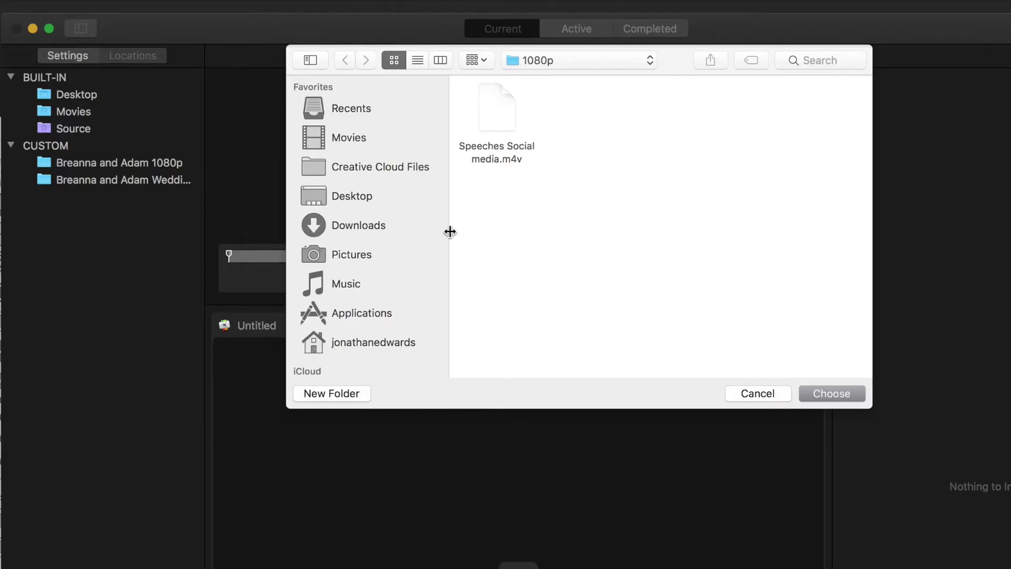
click(337, 394)
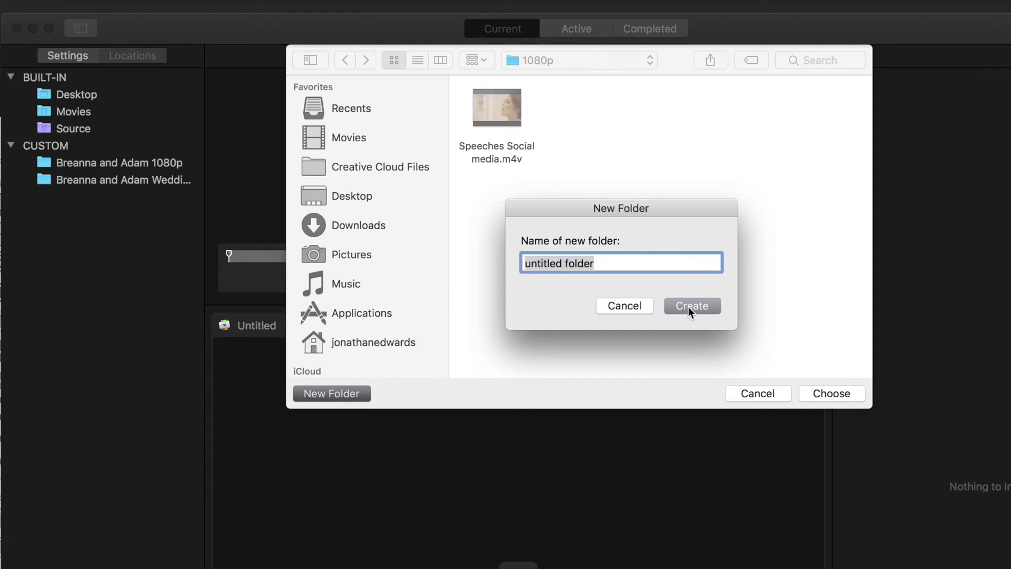
click(617, 308)
scroll(371, 283, down, 5)
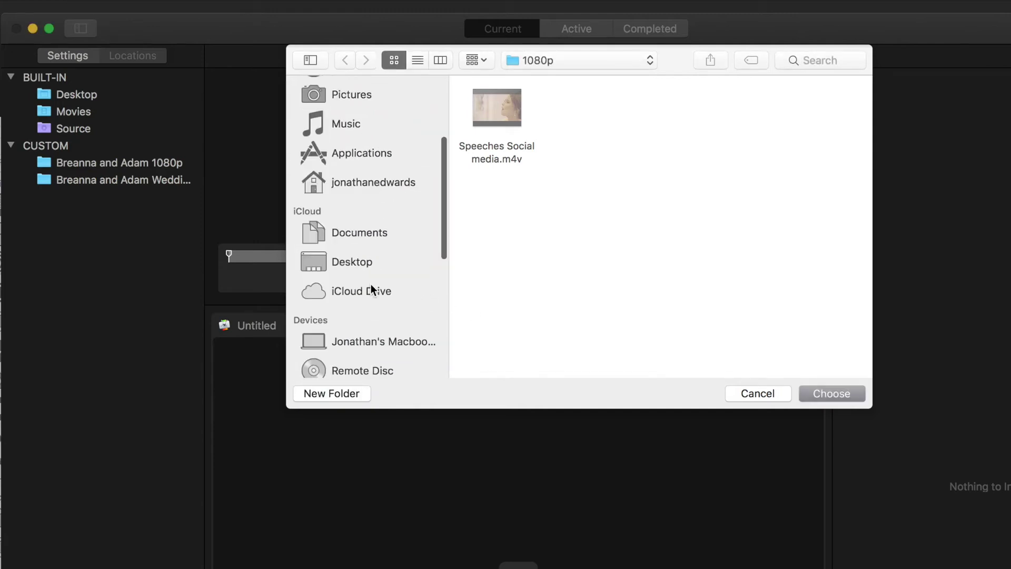
scroll(370, 289, down, 3)
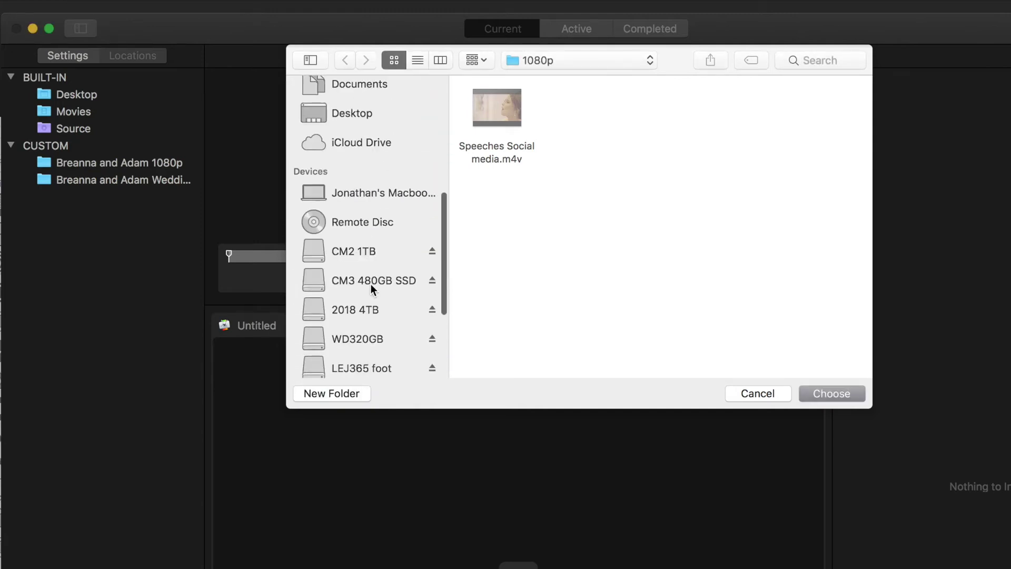
click(362, 312)
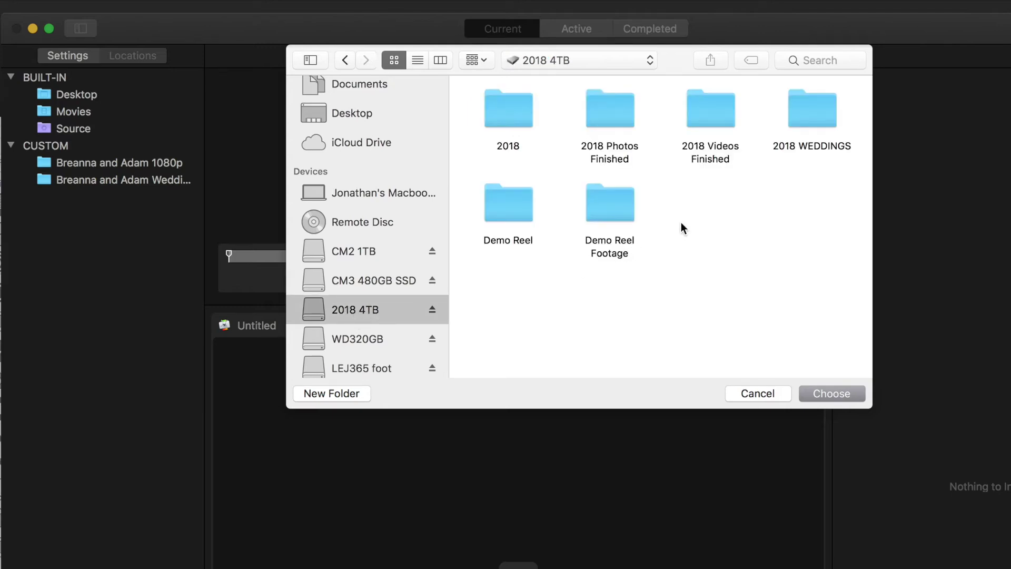
- Create folder 'temp tutorial export' on the 2018 4TB drive and add it as a location
click(337, 396)
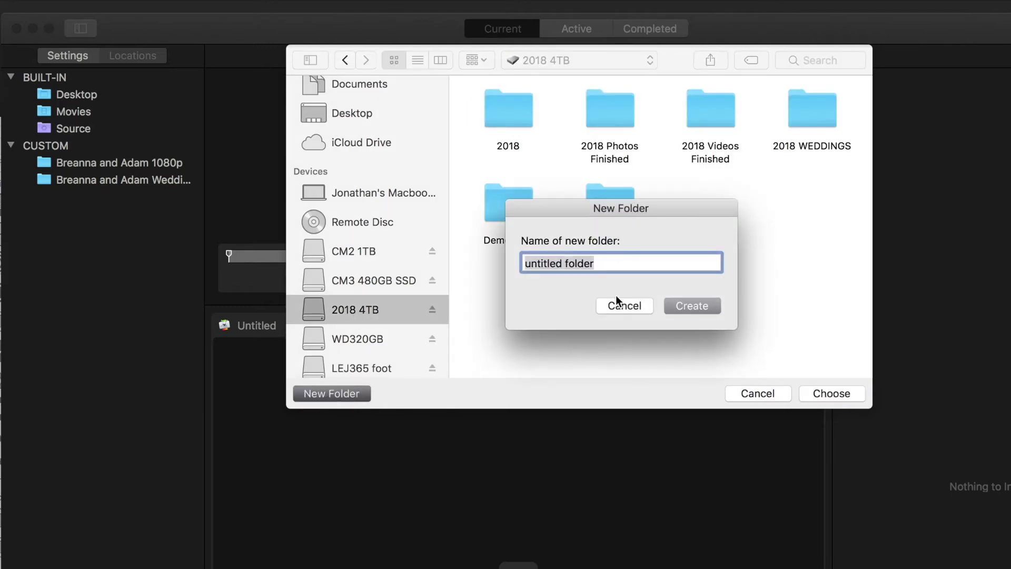
text(te)
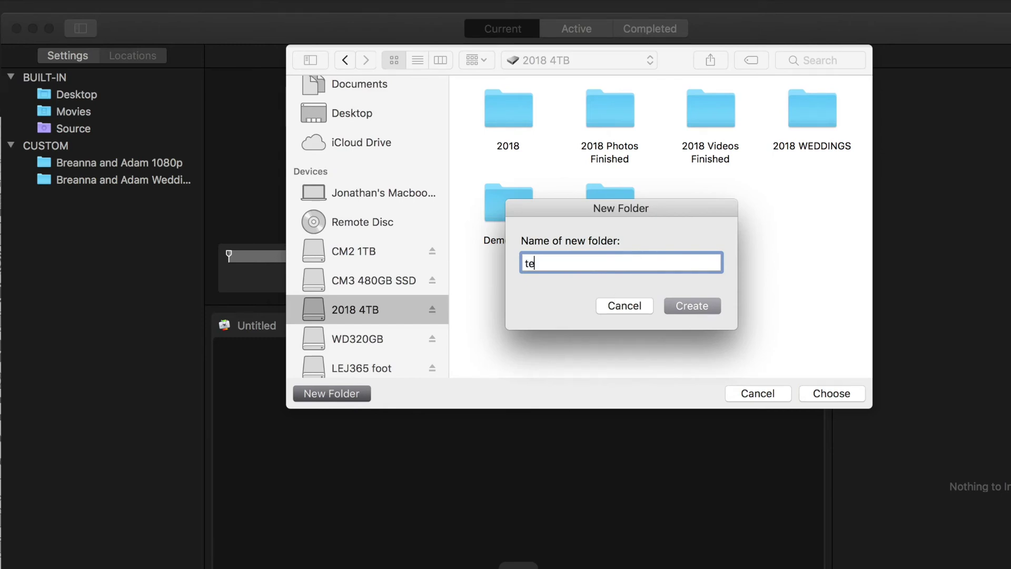
text(mp tutorial export)
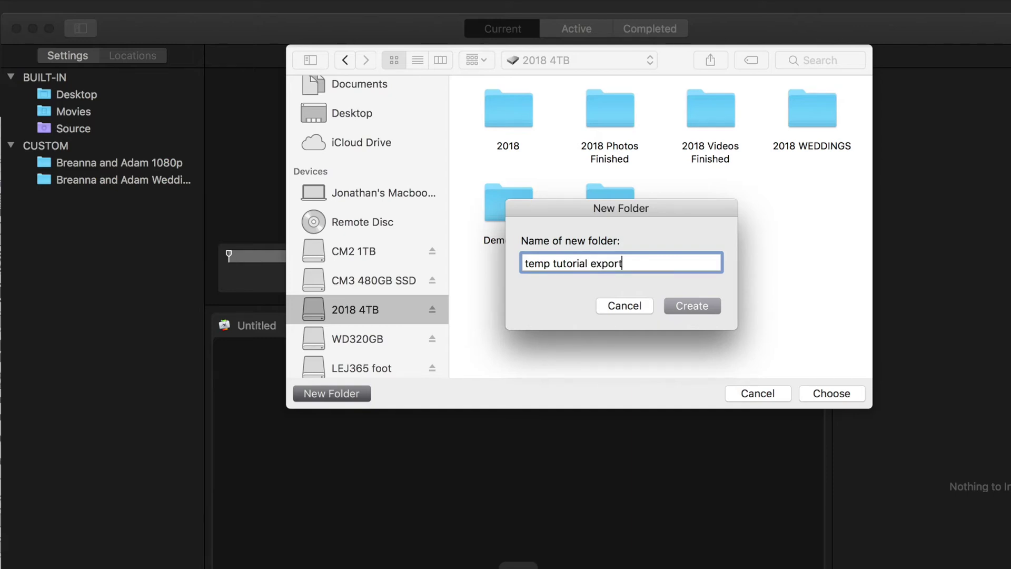
click(693, 307)
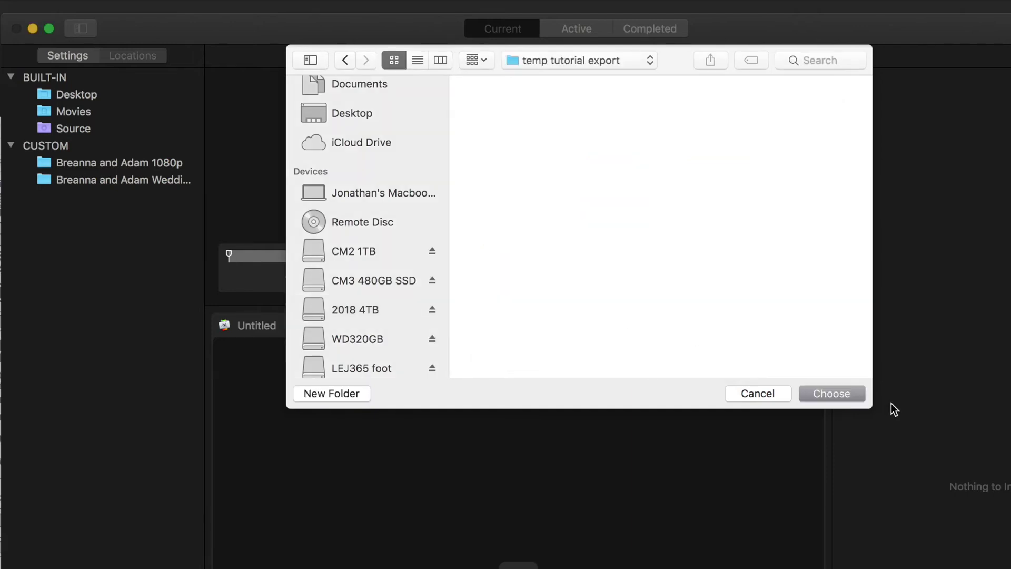
click(821, 394)
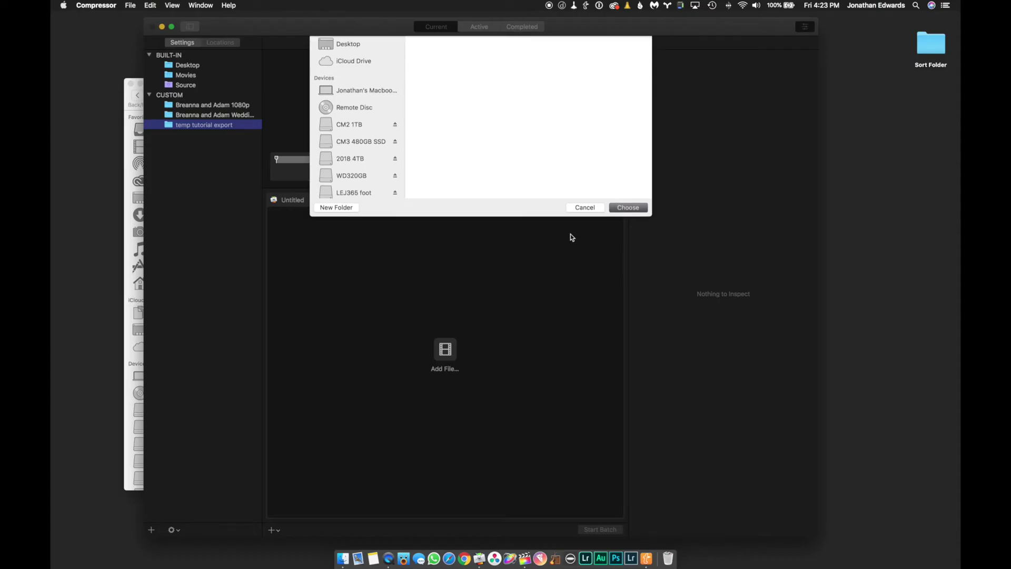
click(216, 126)
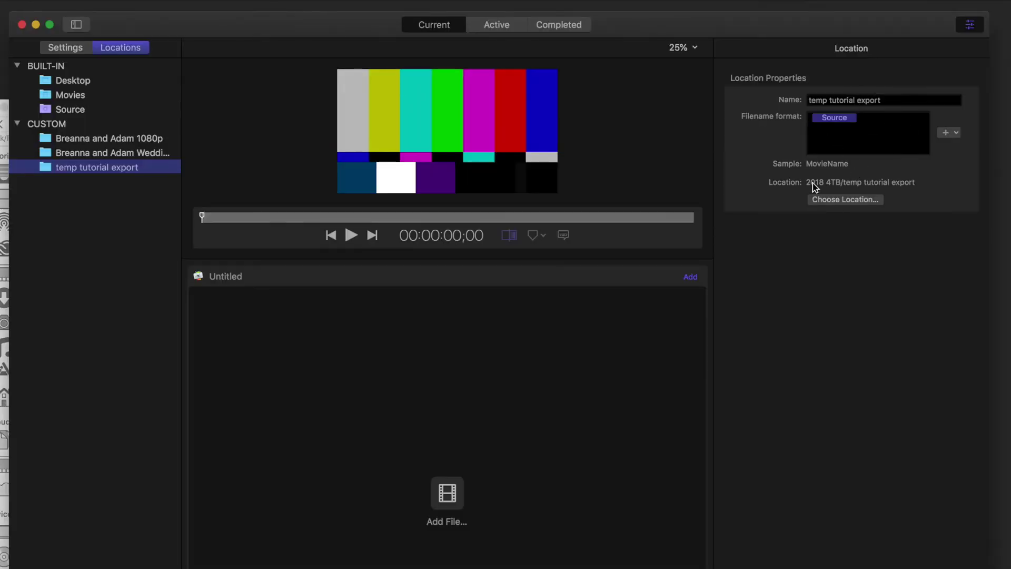
- Add Date after Source in temp tutorial export's filename format, giving MovieName 6-1-18
click(845, 203)
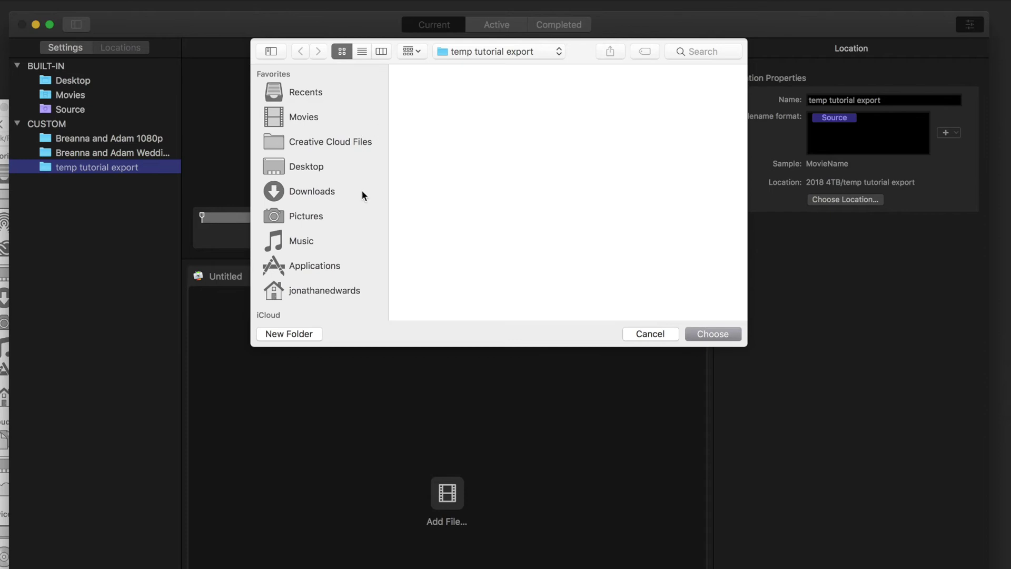
click(642, 334)
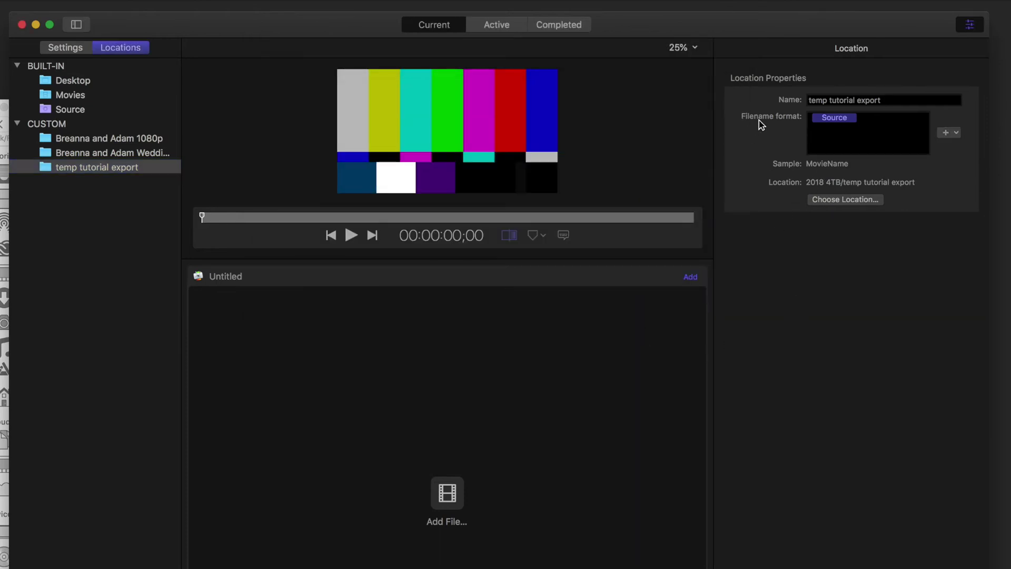
click(868, 121)
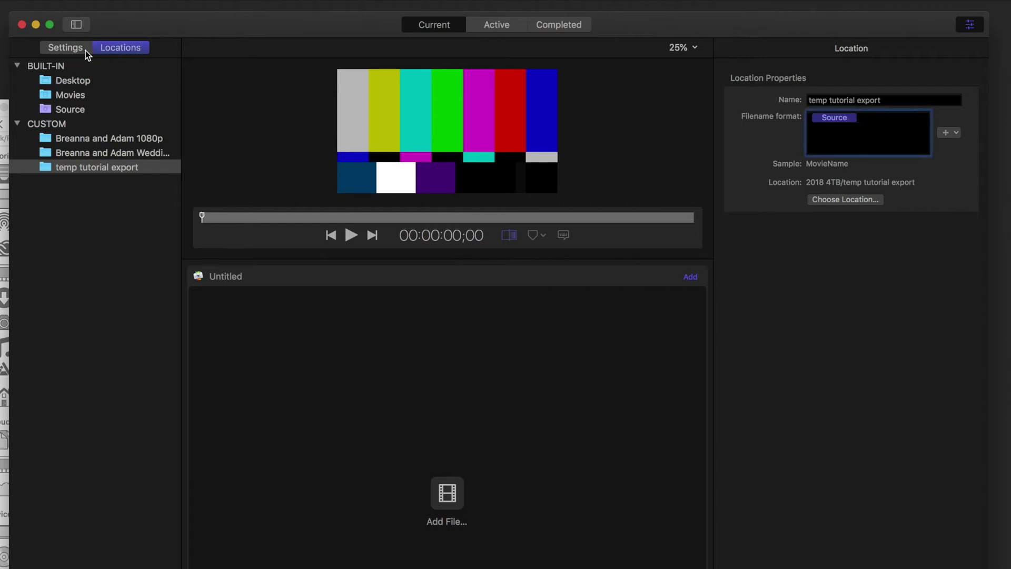
click(954, 133)
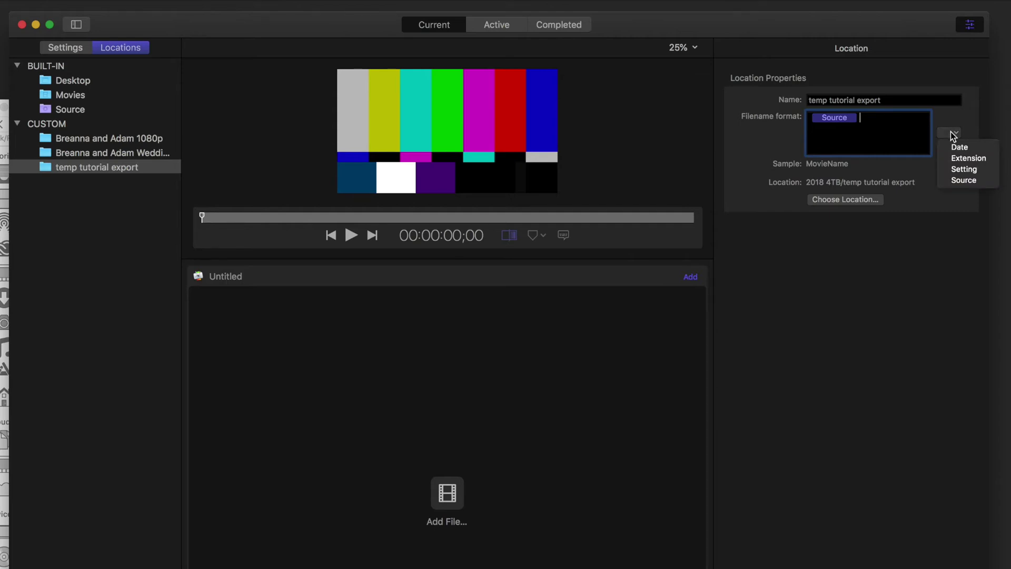
click(981, 149)
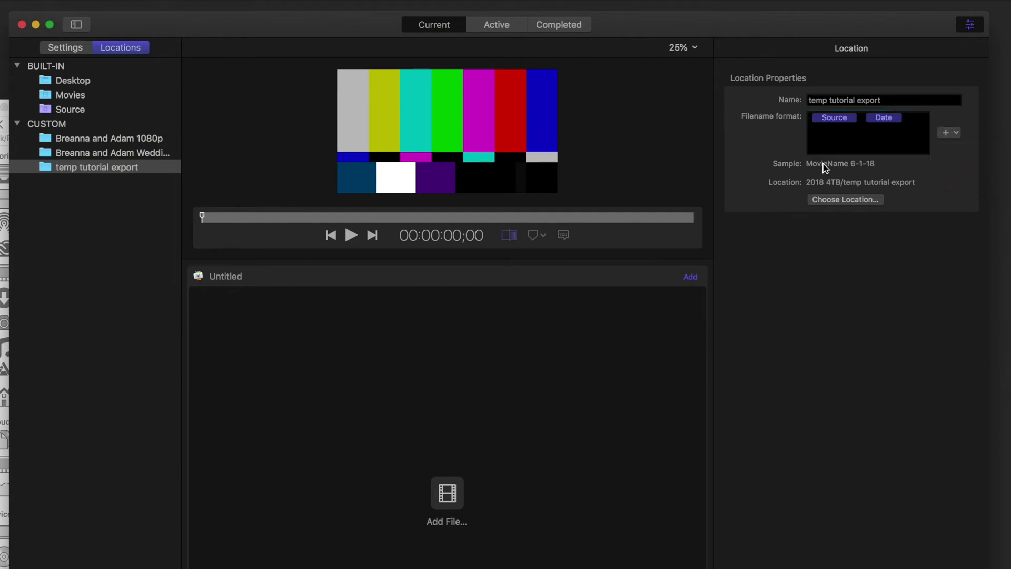
click(55, 263)
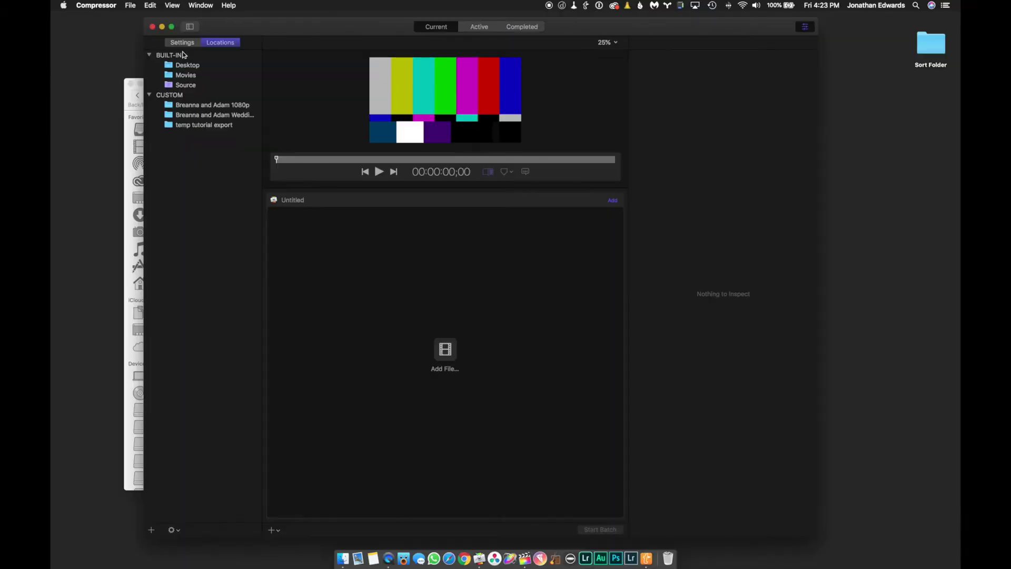
- Show the Settings list and collapse the Apple Devices and Breanna and adam groups
click(182, 43)
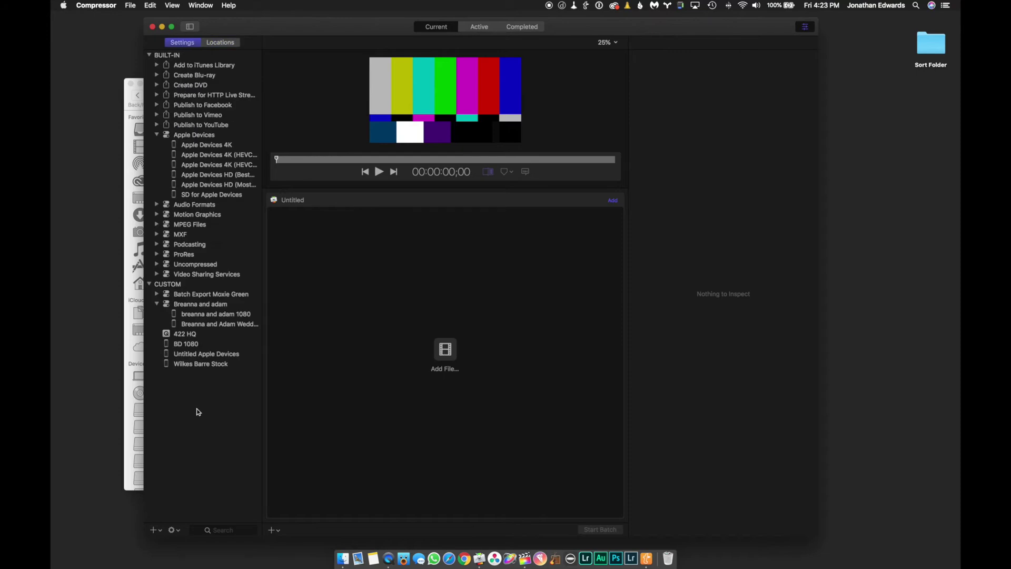
click(157, 135)
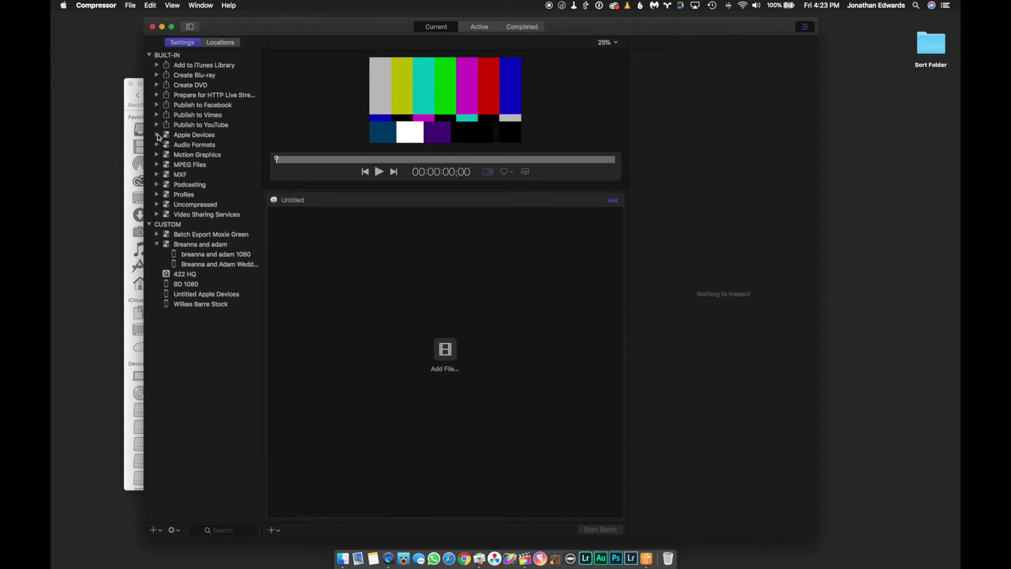
click(157, 245)
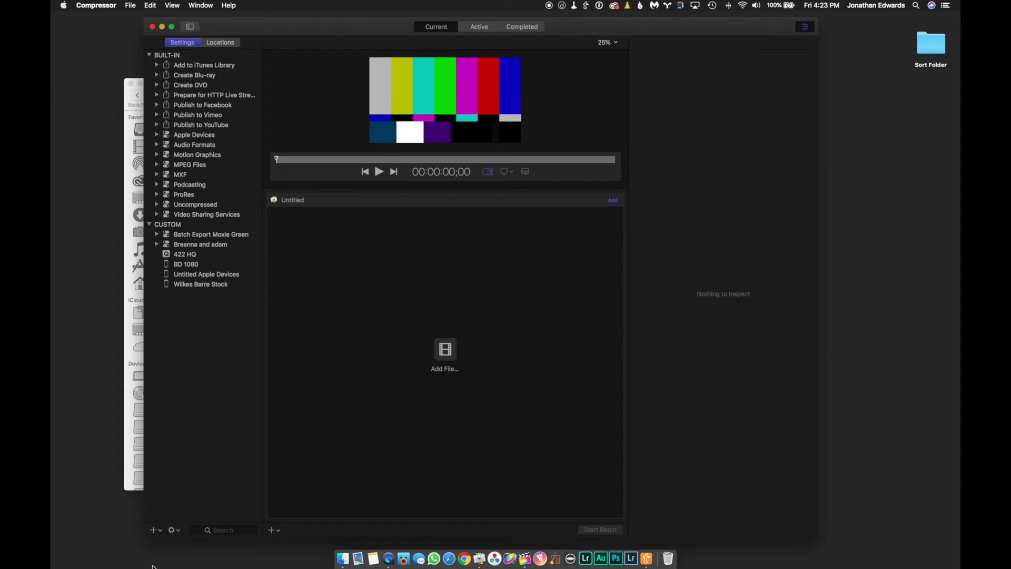
- Create a new Apple Devices setting named 'temporary tutorial setting'
click(154, 530)
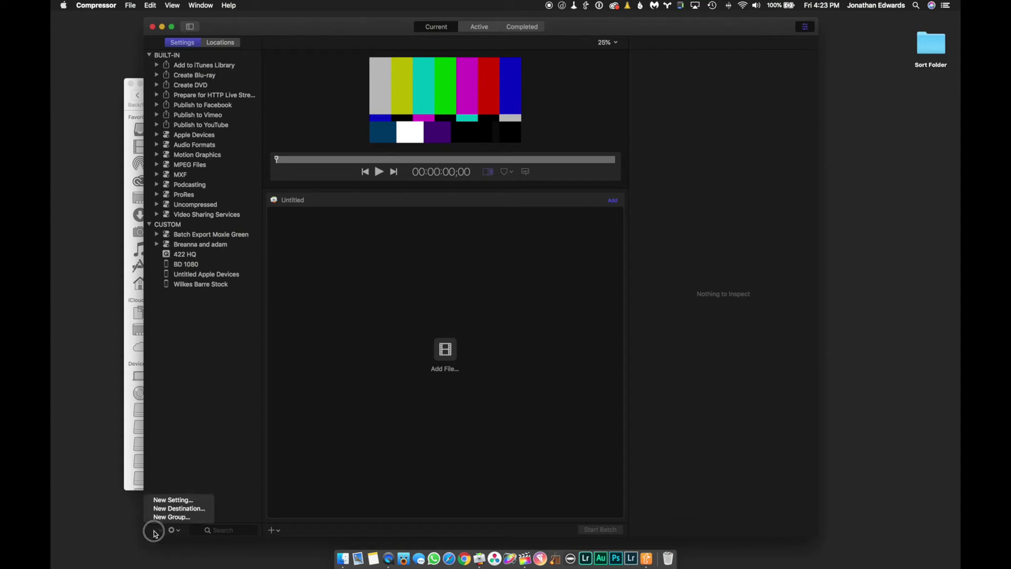
click(168, 500)
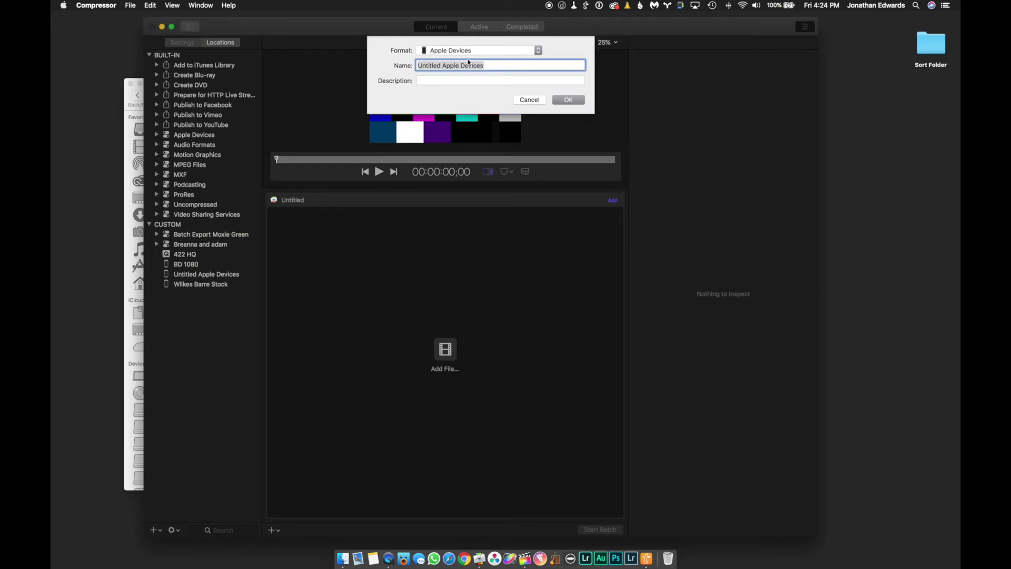
click(487, 50)
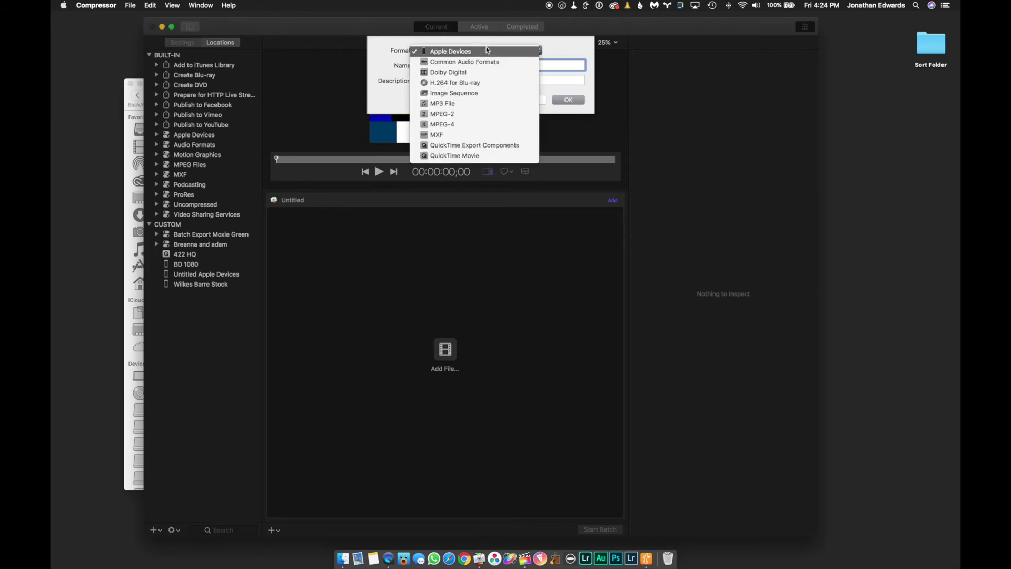
click(475, 156)
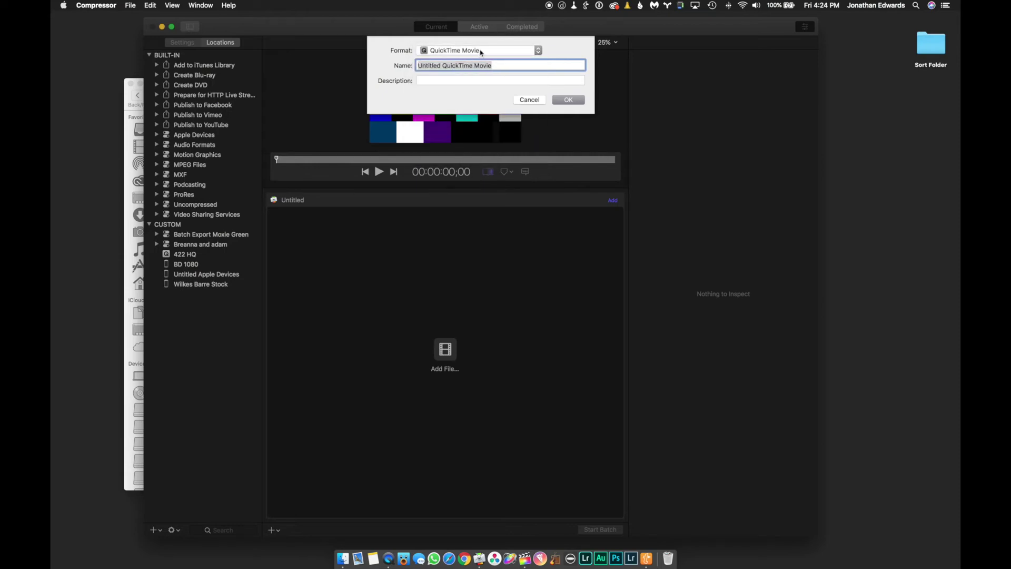
click(503, 51)
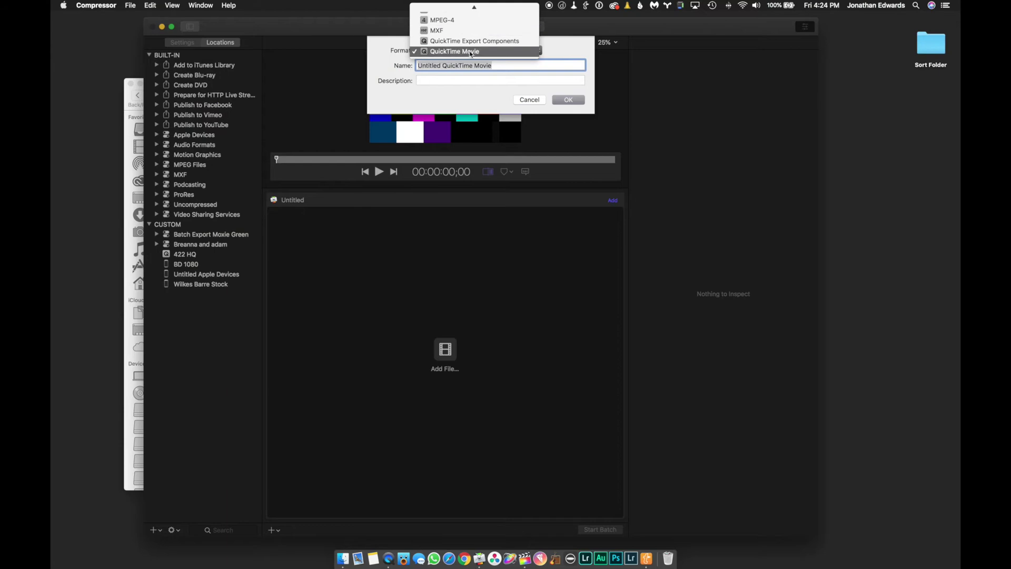
mouse_move(474, 7)
click(455, 13)
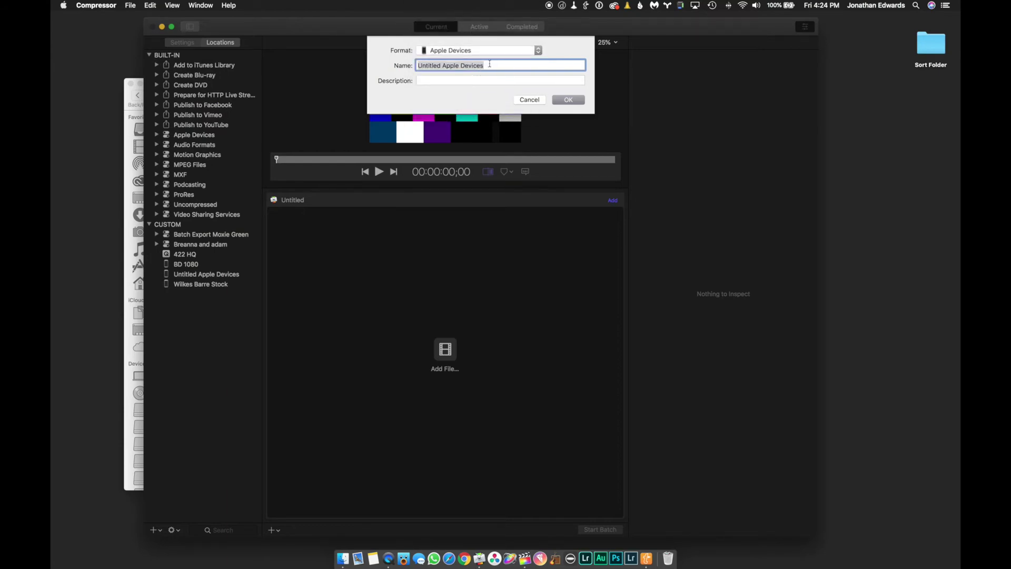
text(te)
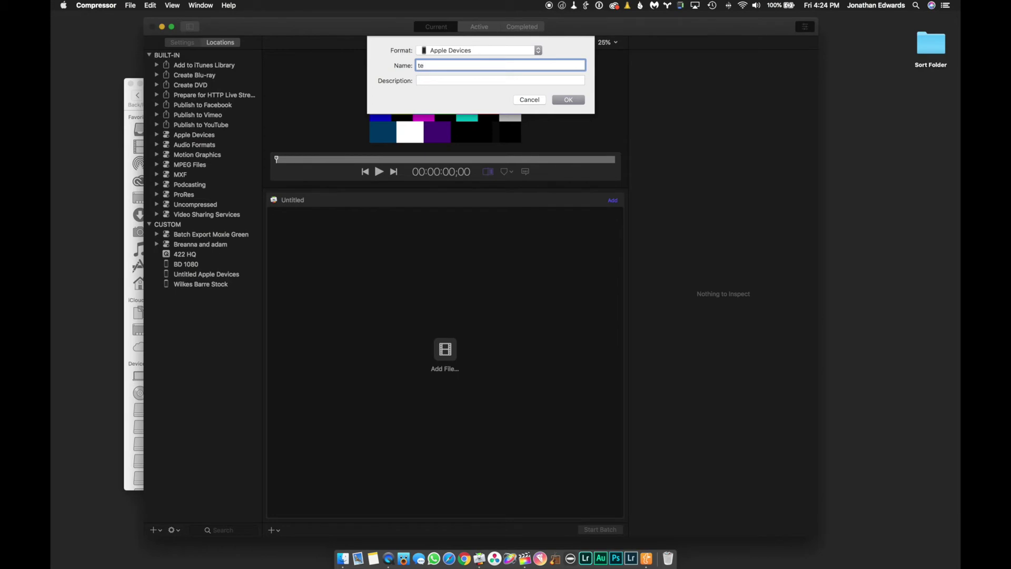
text(mporary tutorial setting)
click(572, 100)
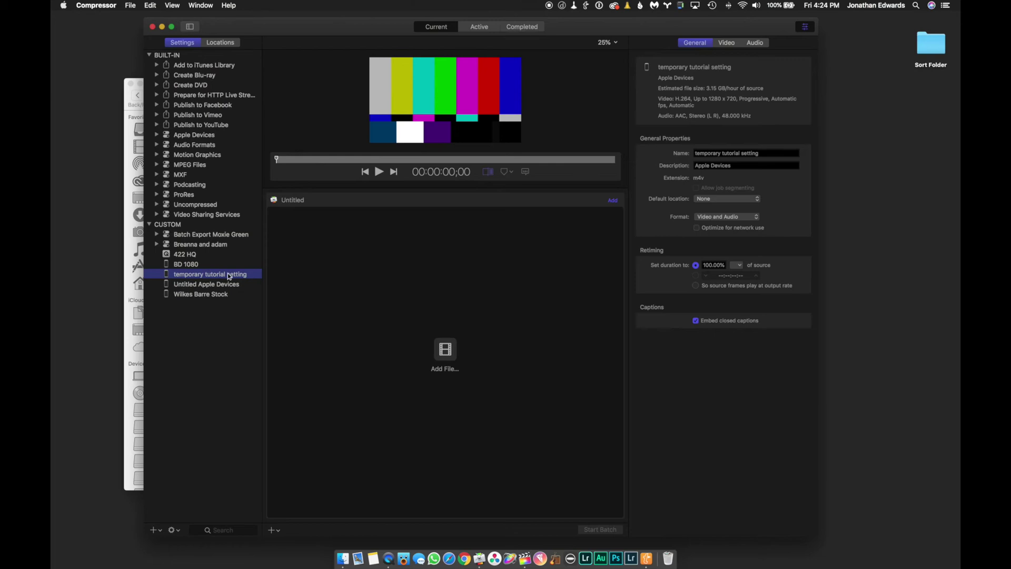
- Set the temporary tutorial setting's default output location to the temp tutorial export folder
click(190, 363)
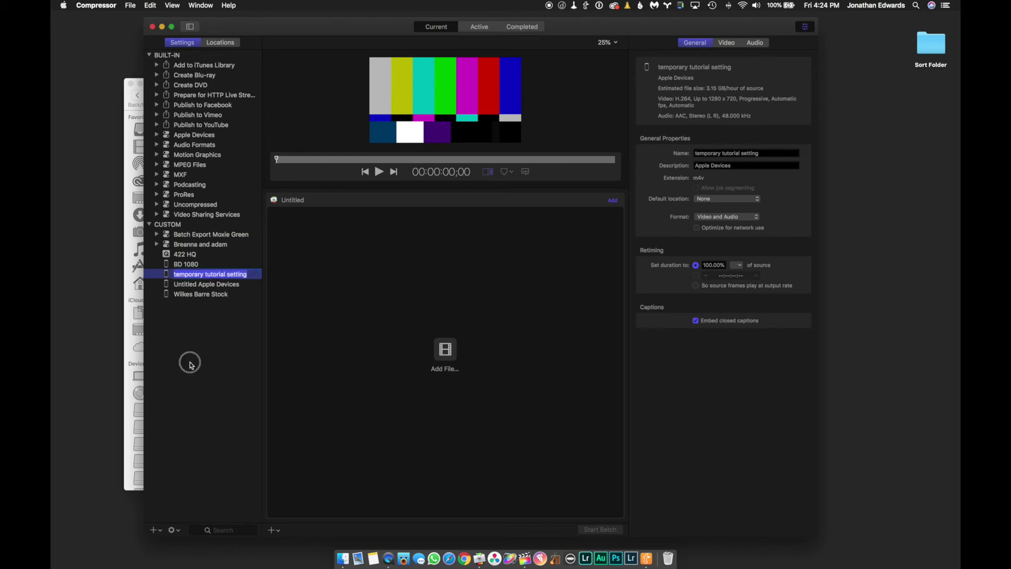
click(211, 277)
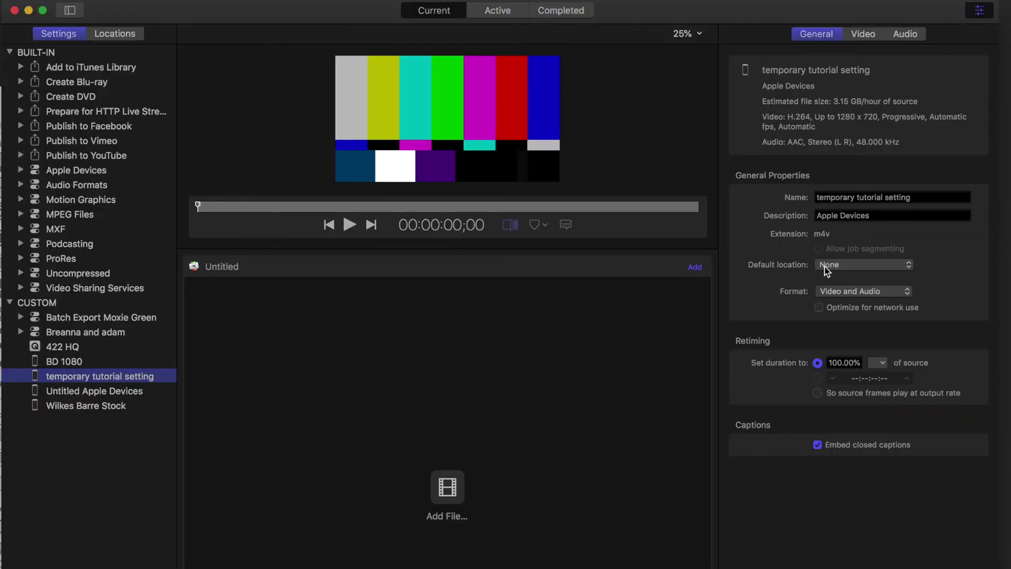
click(853, 270)
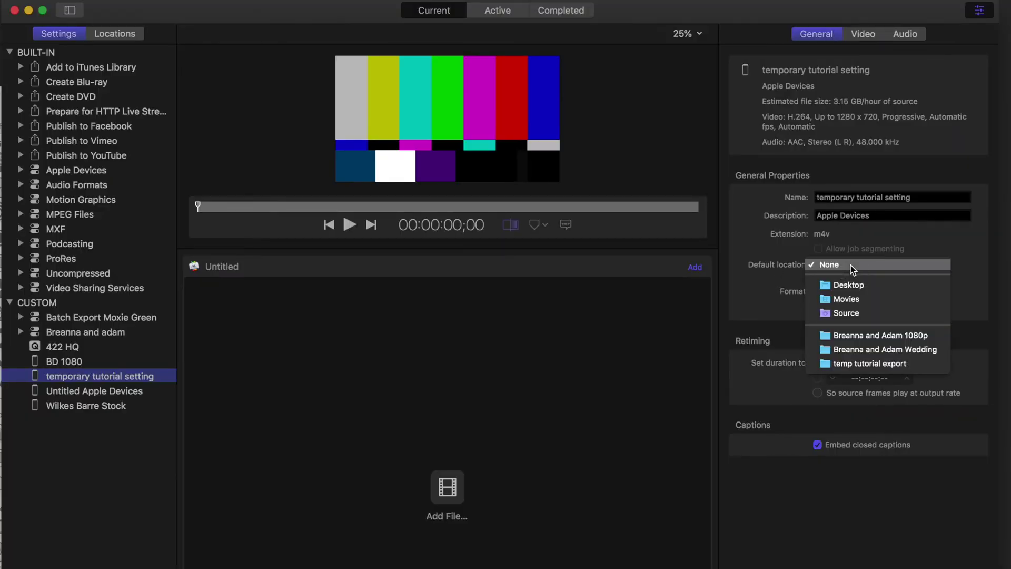
click(850, 365)
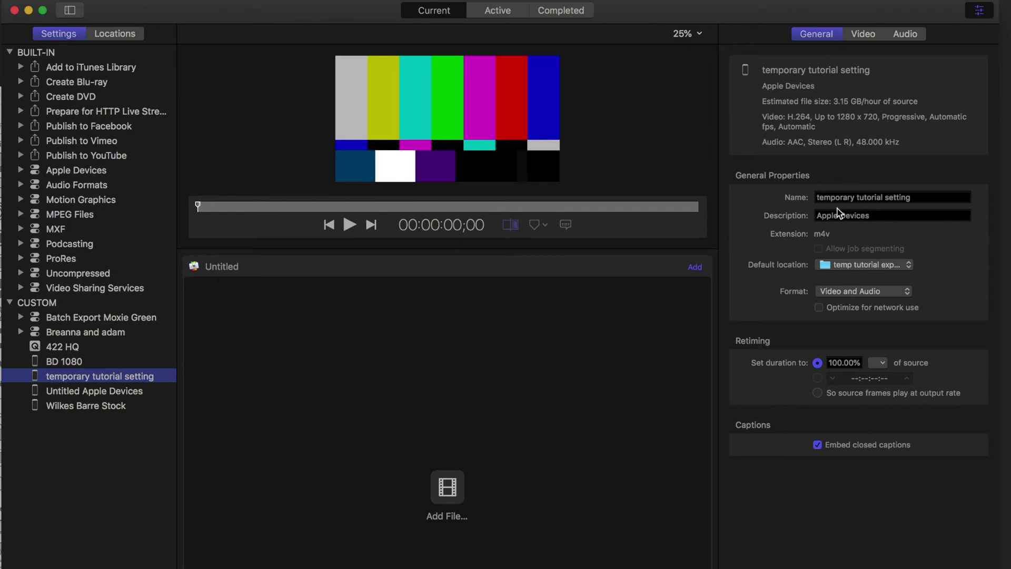
- Keep frame size up to 3840 x 2160, frame rate and color space Automatic, and encode for Best quality
click(864, 35)
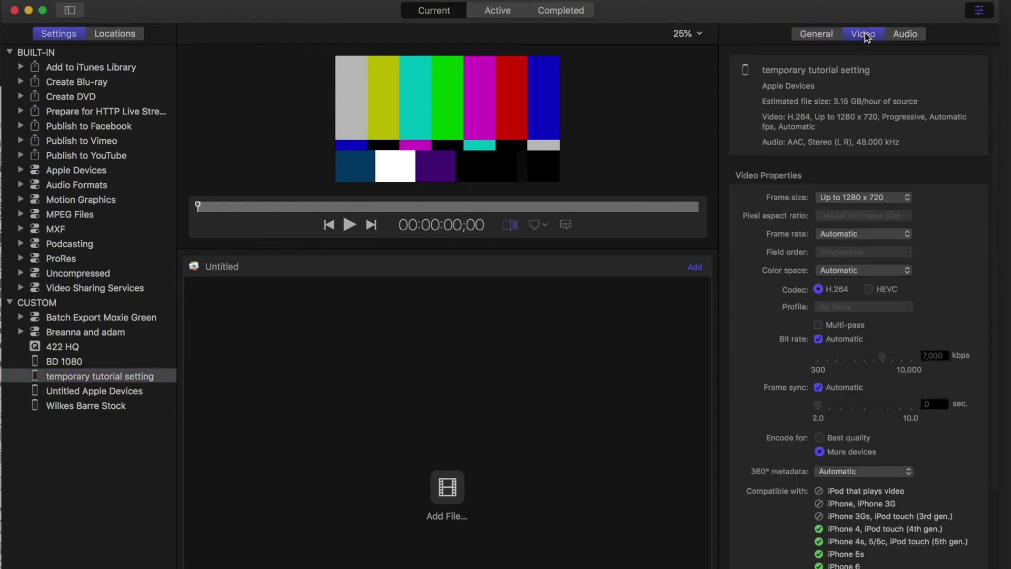
click(850, 198)
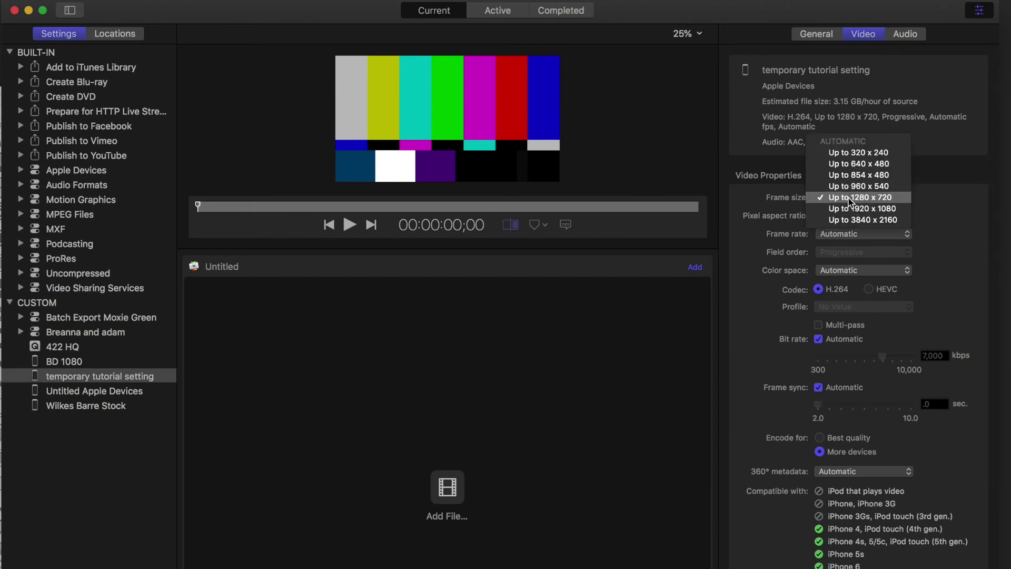
click(846, 219)
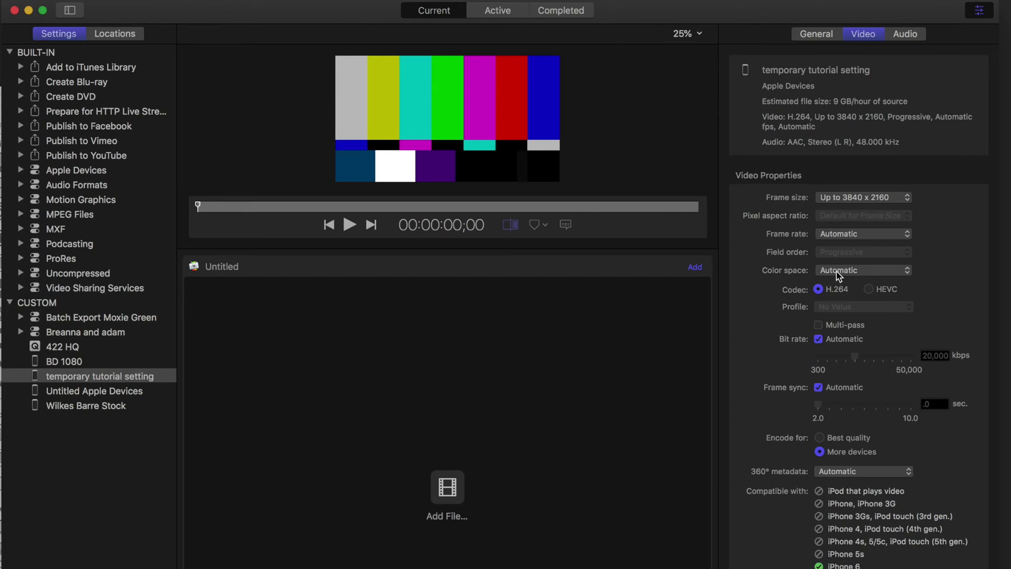
click(844, 233)
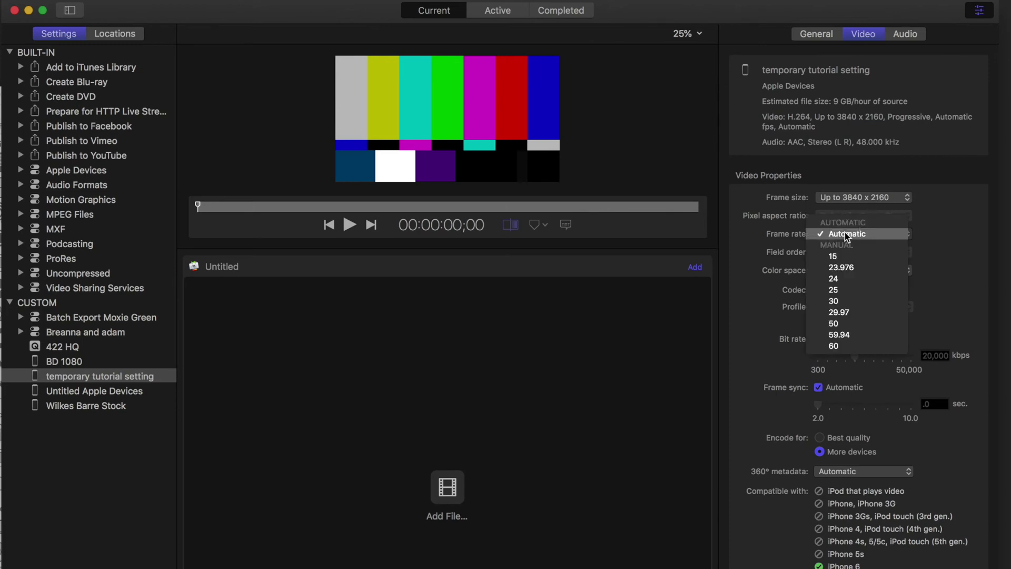
click(782, 239)
click(853, 270)
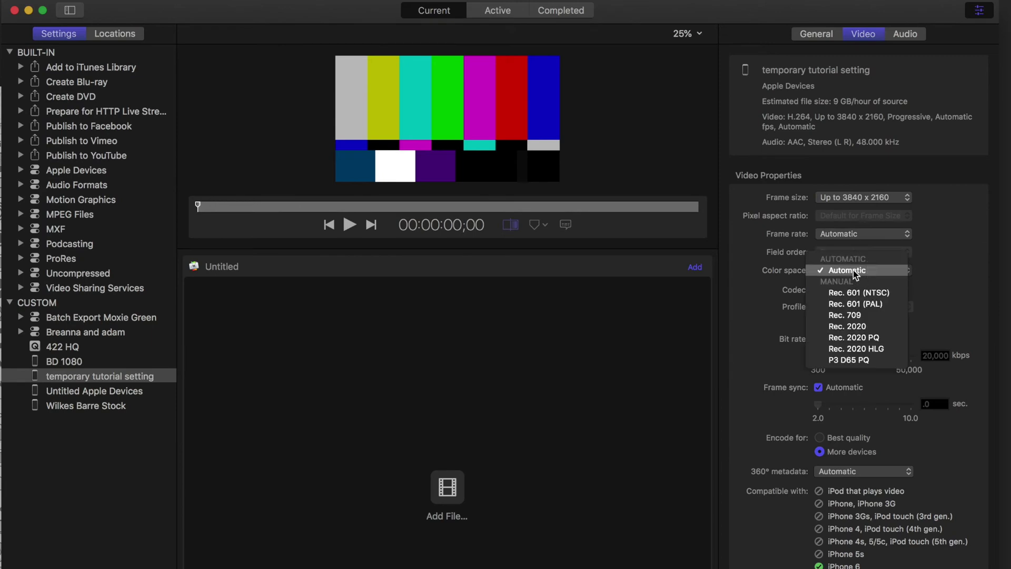
click(789, 283)
click(851, 197)
click(851, 197)
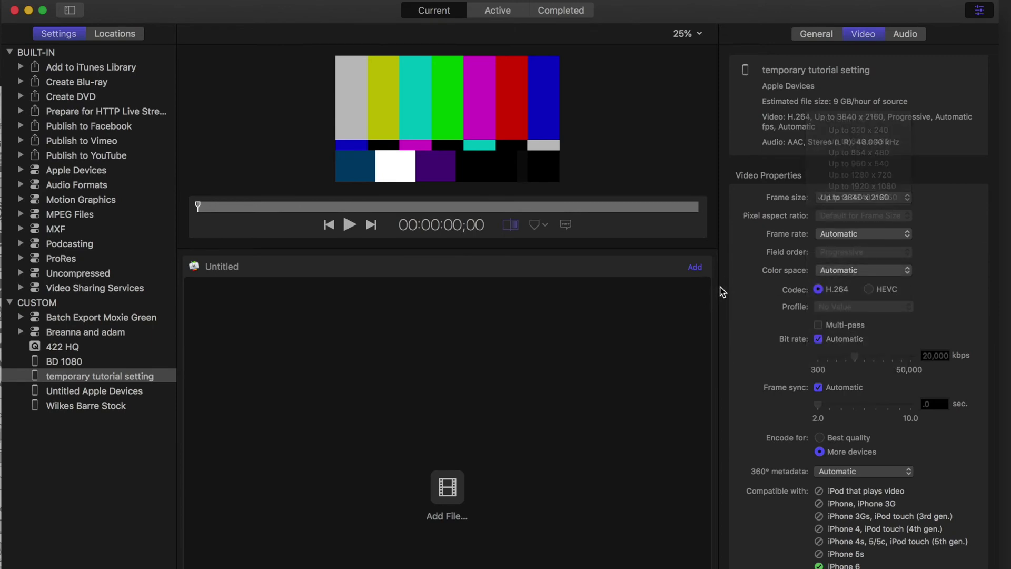
click(845, 197)
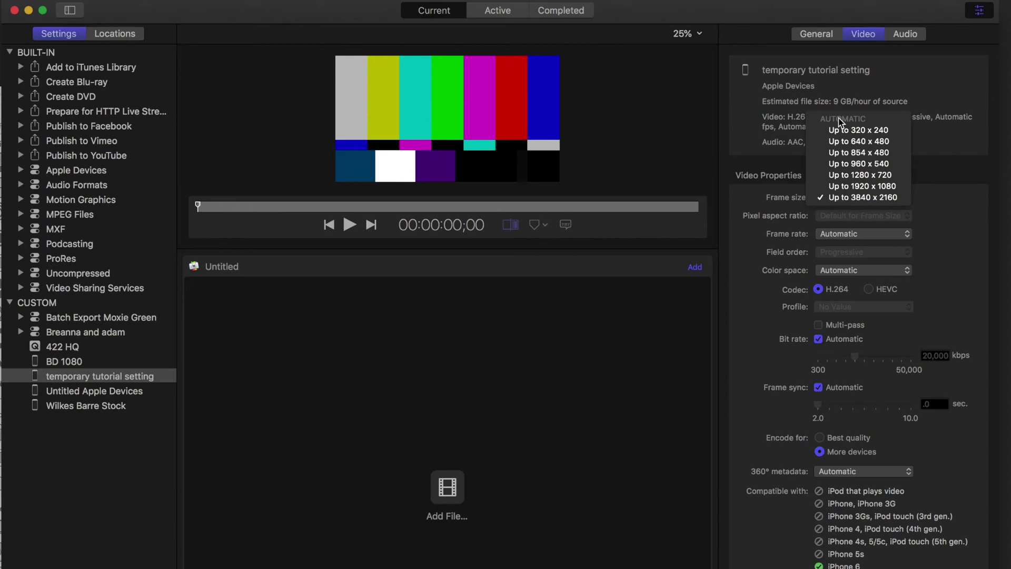
click(774, 253)
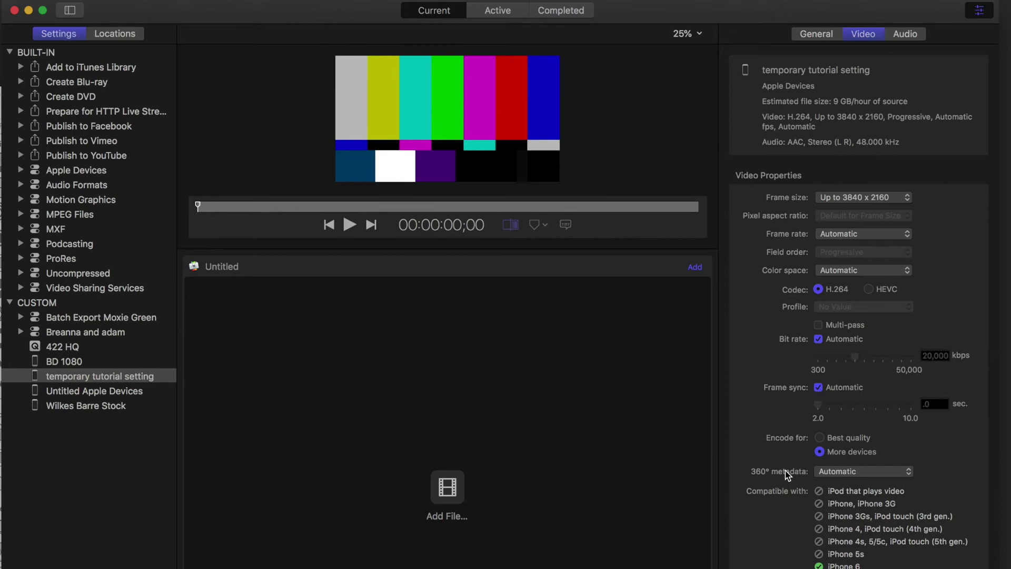
click(820, 438)
- Set the resize filter to Anti-aliased (Best) and retiming quality to Best (Motion Compensated)
scroll(801, 440, down, 5)
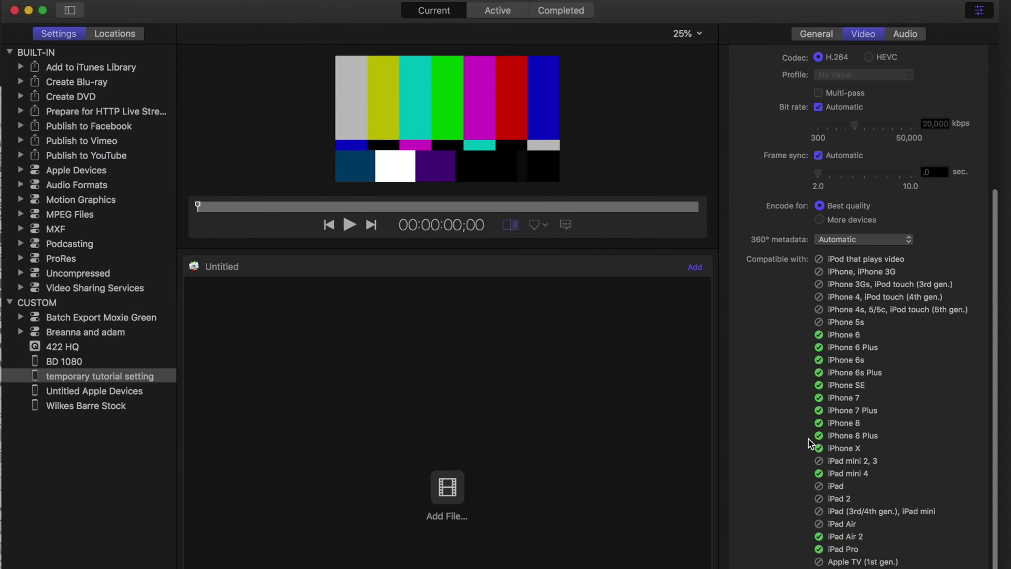
scroll(807, 438, down, 5)
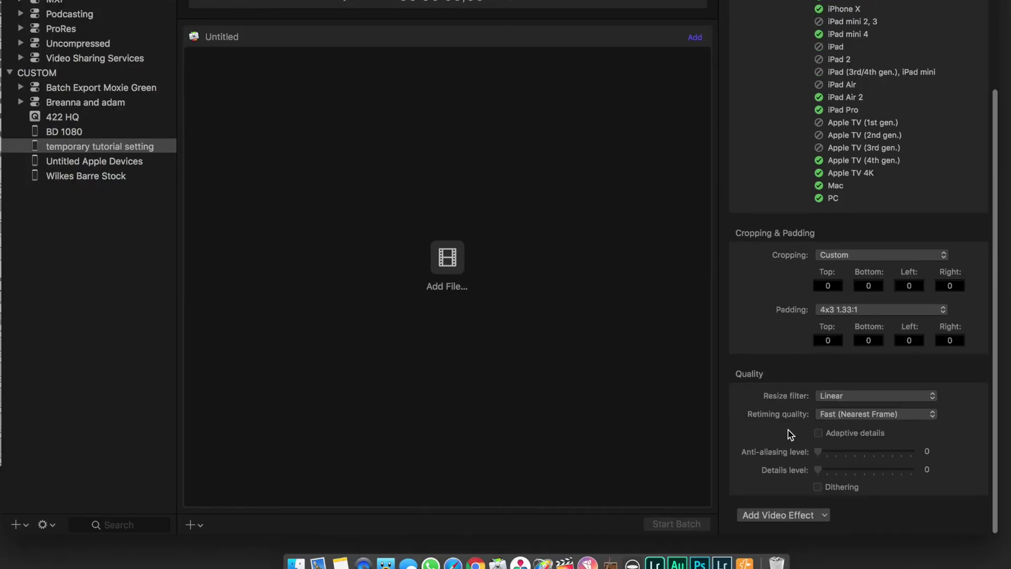
click(838, 397)
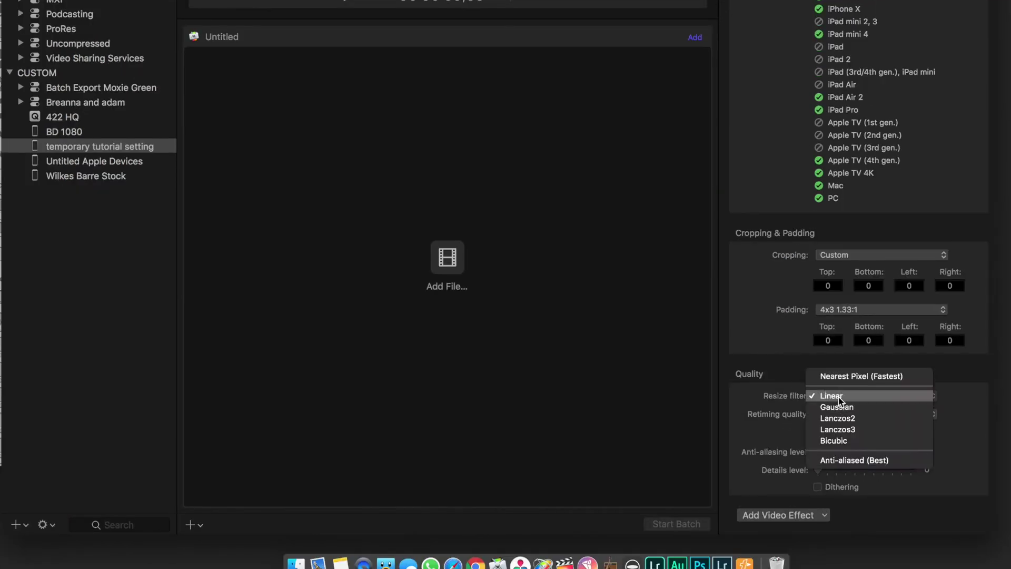
click(855, 461)
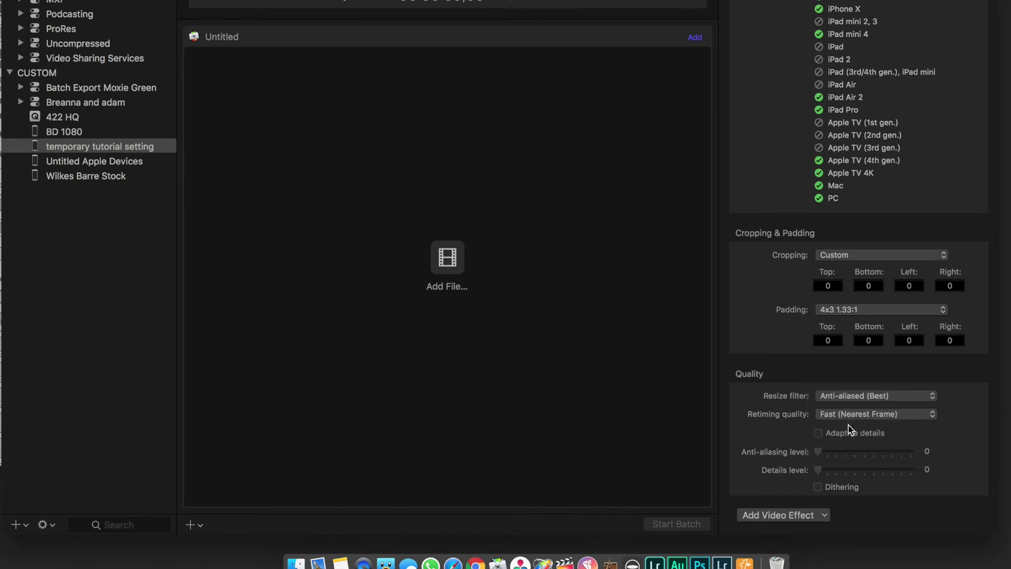
click(851, 417)
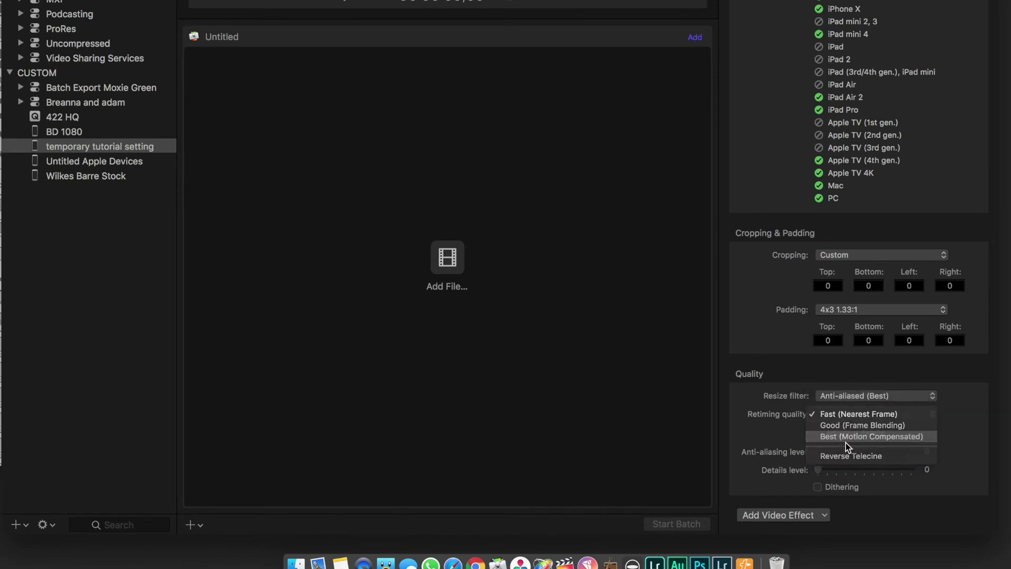
click(855, 438)
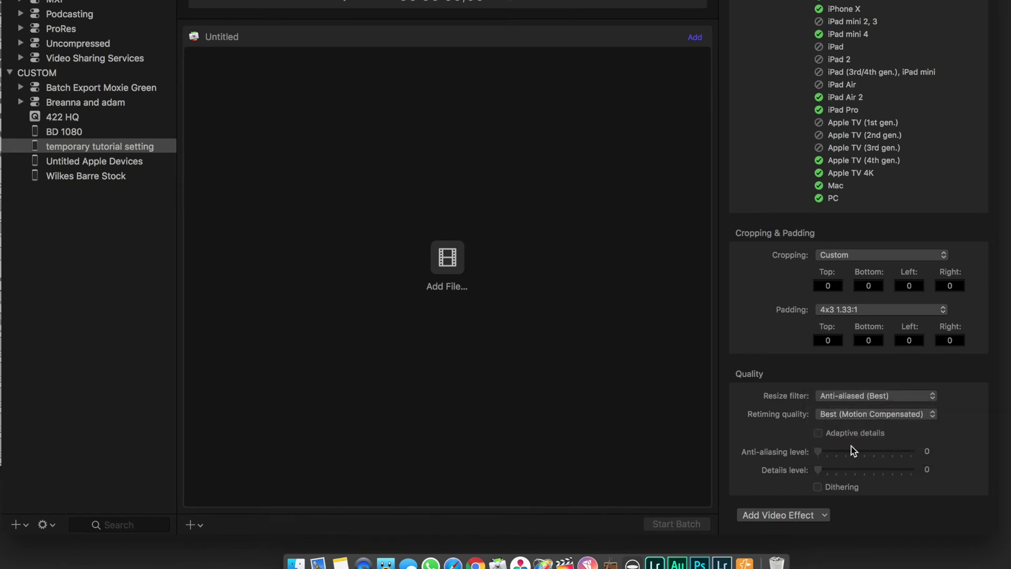
- Enable adaptive details with details level 11, then return to the setting's General properties
click(818, 433)
click(829, 453)
click(829, 470)
scroll(788, 466, up, 5)
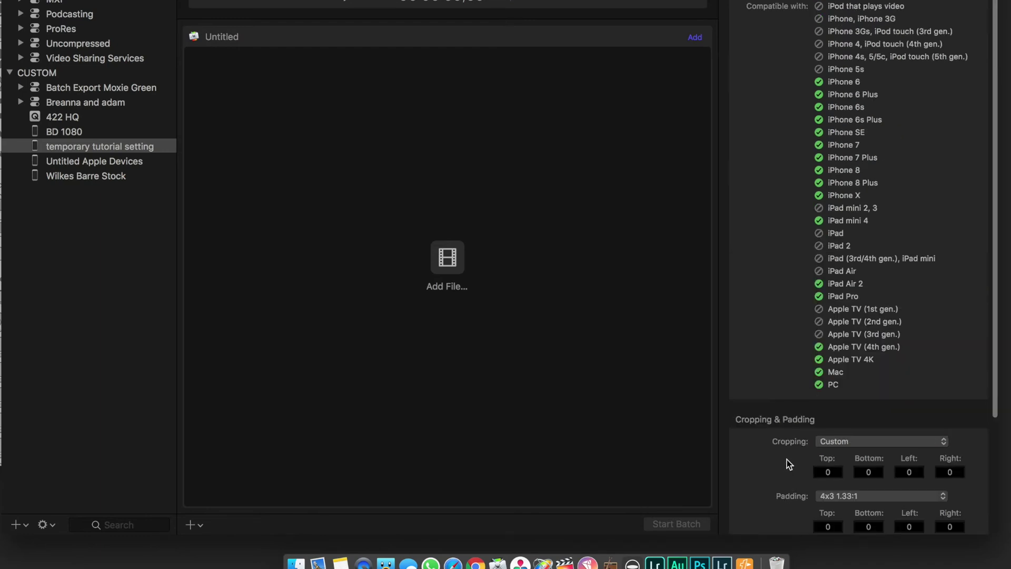
scroll(788, 457, up, 4)
scroll(792, 456, down, 8)
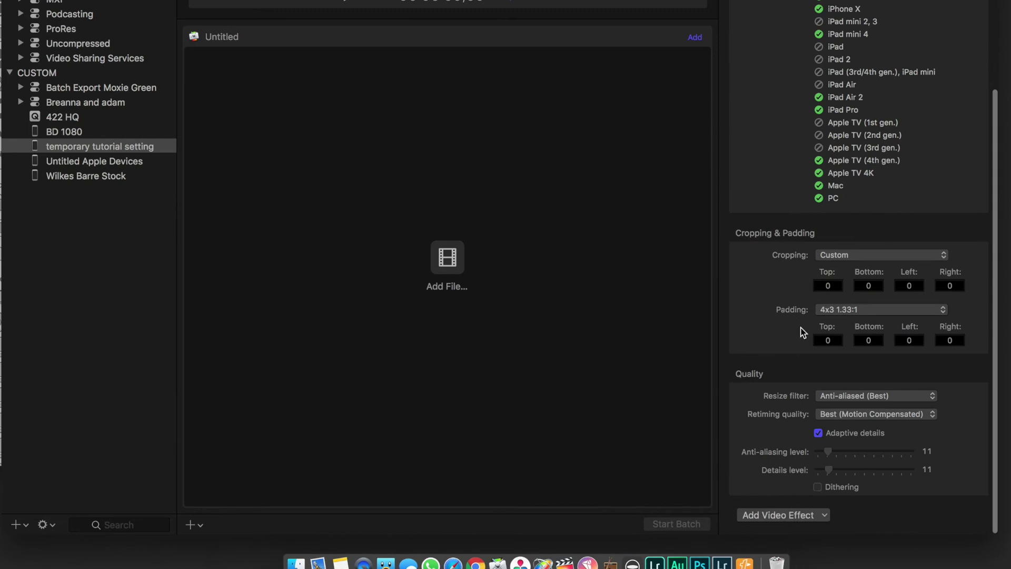
scroll(801, 332, up, 10)
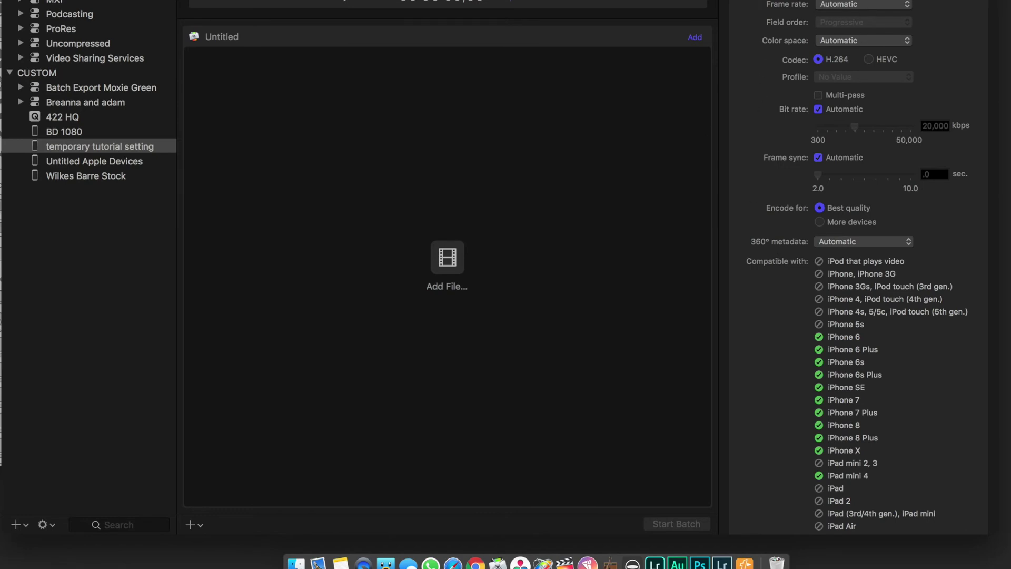
click(830, 0)
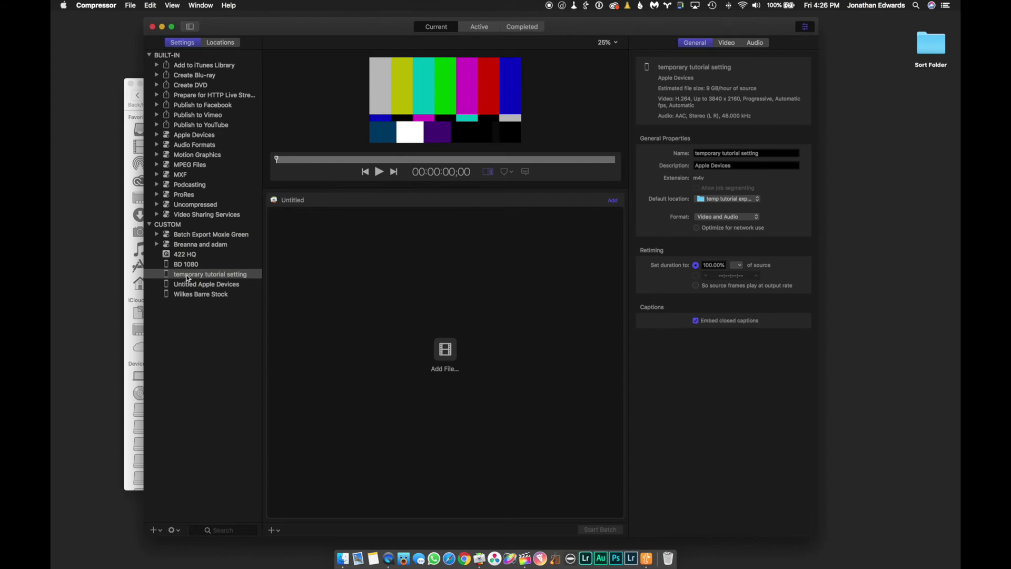
click(65, 149)
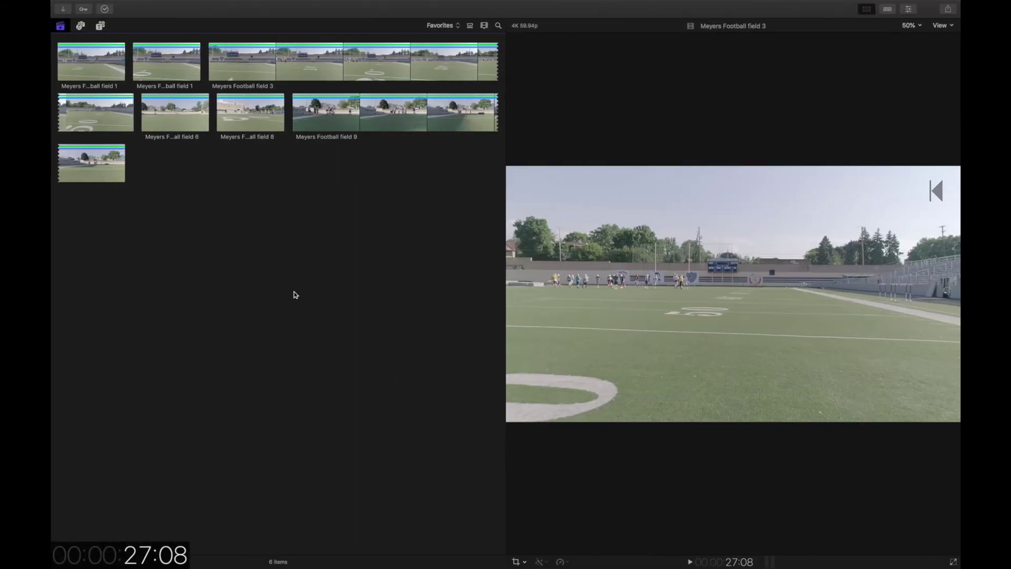
- Launch CommandPost through Spotlight, then select all six favorited clips in the Final Cut Pro browser
key(ctrl+super+f)
key(super+space)
text(comm)
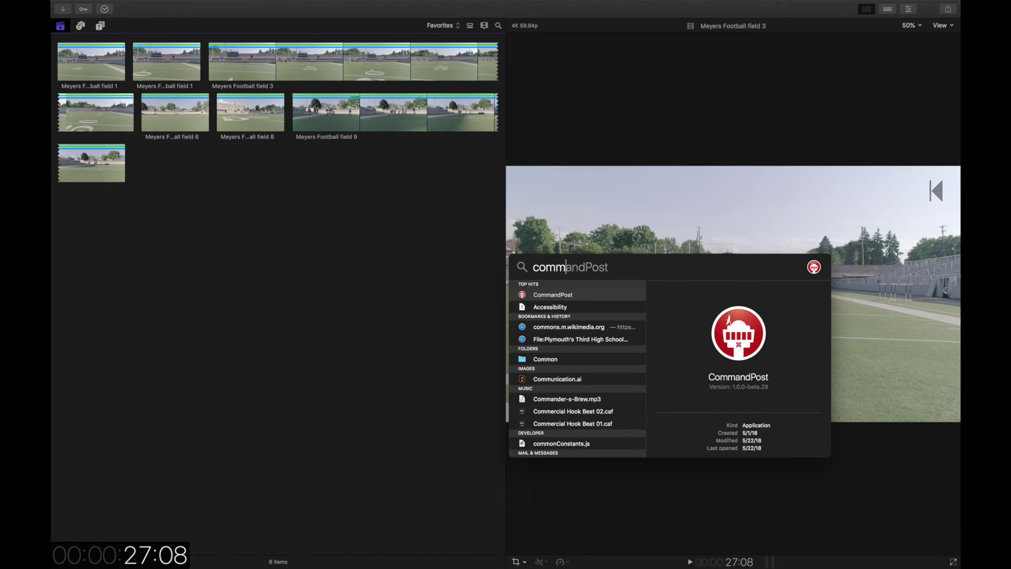
key(Return)
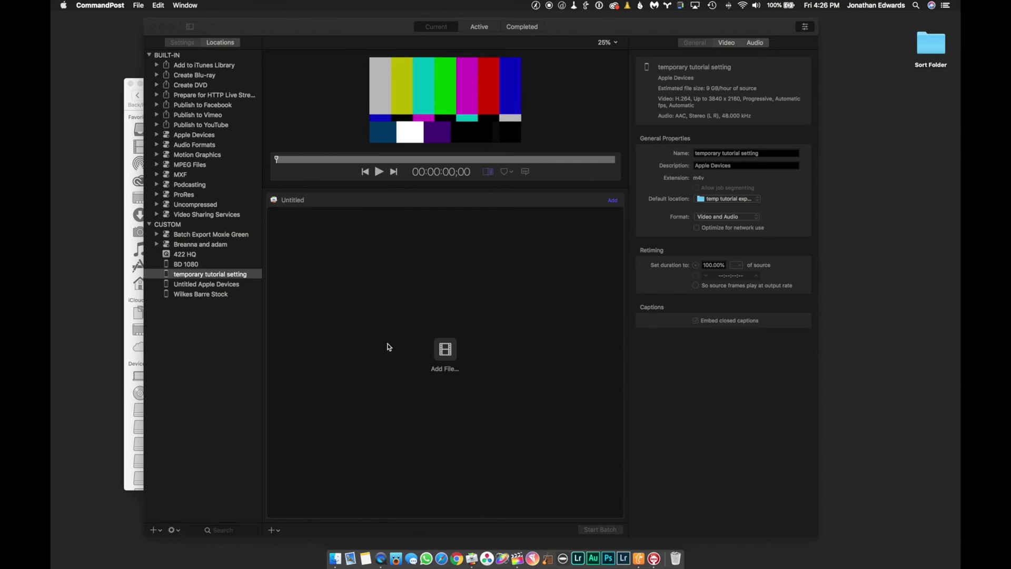
key(ctrl+Right)
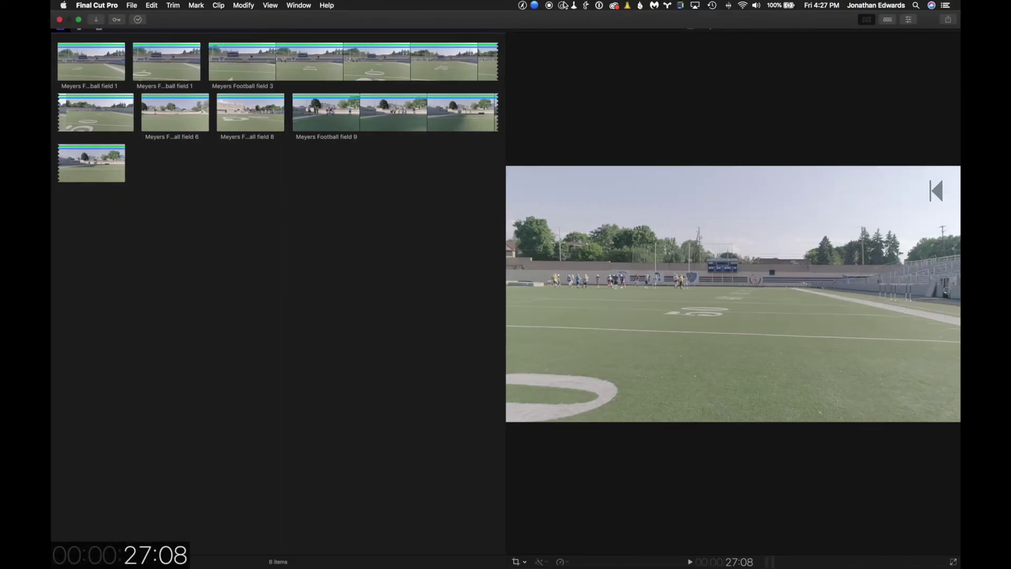
key(super+a)
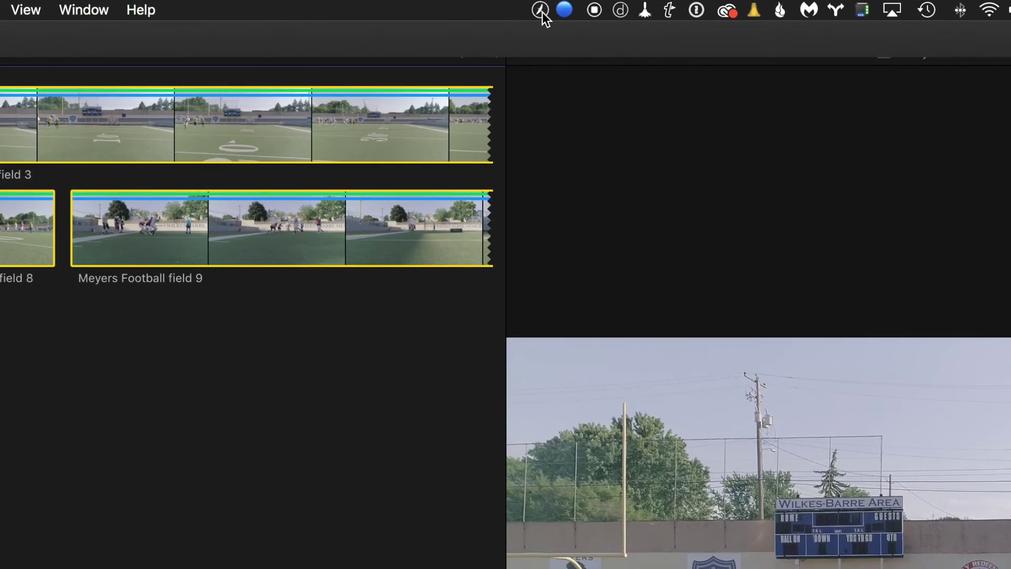
- Start a CommandPost Batch Export of the selected browser clips
click(540, 10)
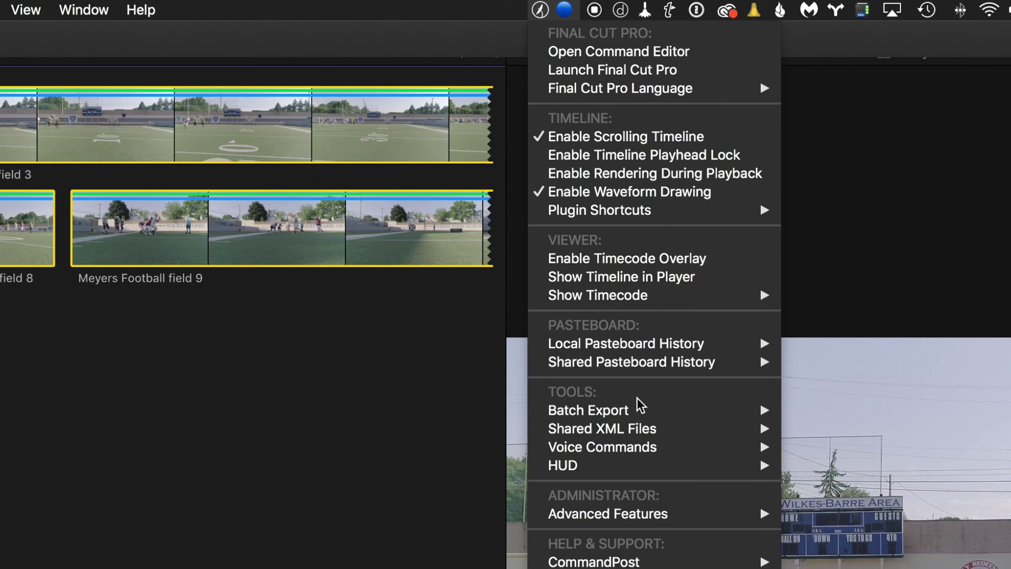
mouse_move(634, 412)
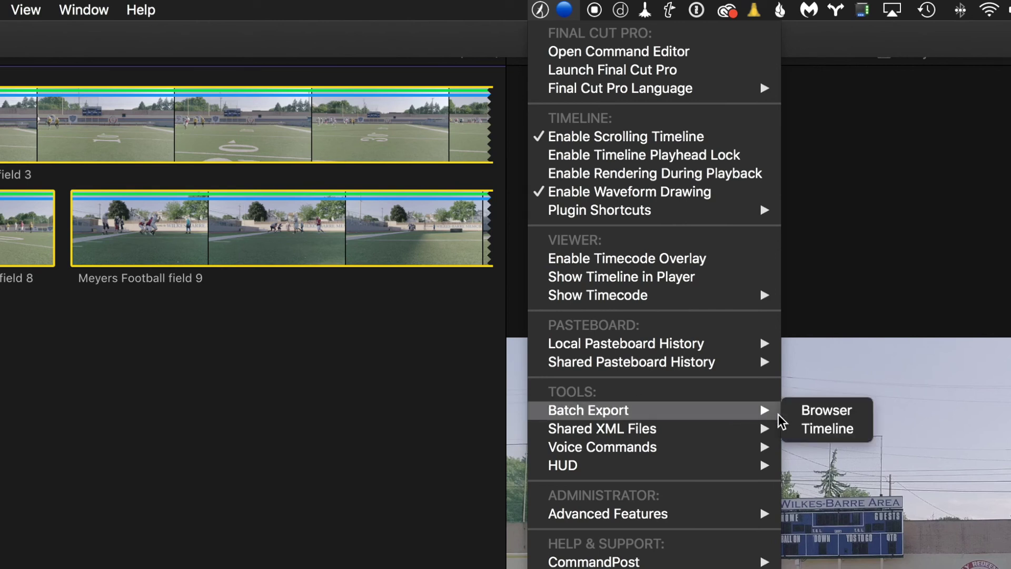
click(822, 413)
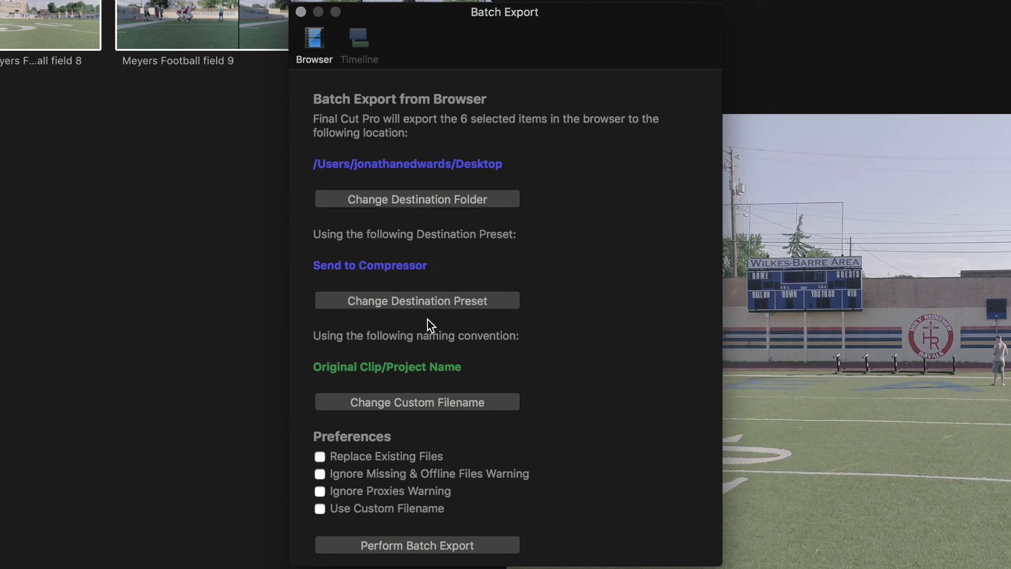
- Change the batch export destination preset to Send to Compressor
click(412, 300)
click(410, 299)
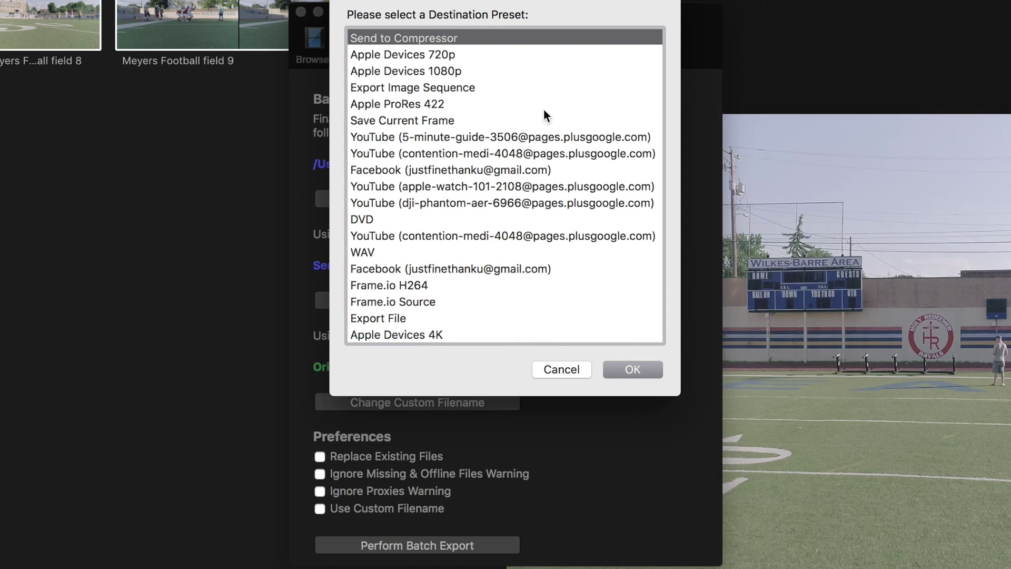
click(635, 370)
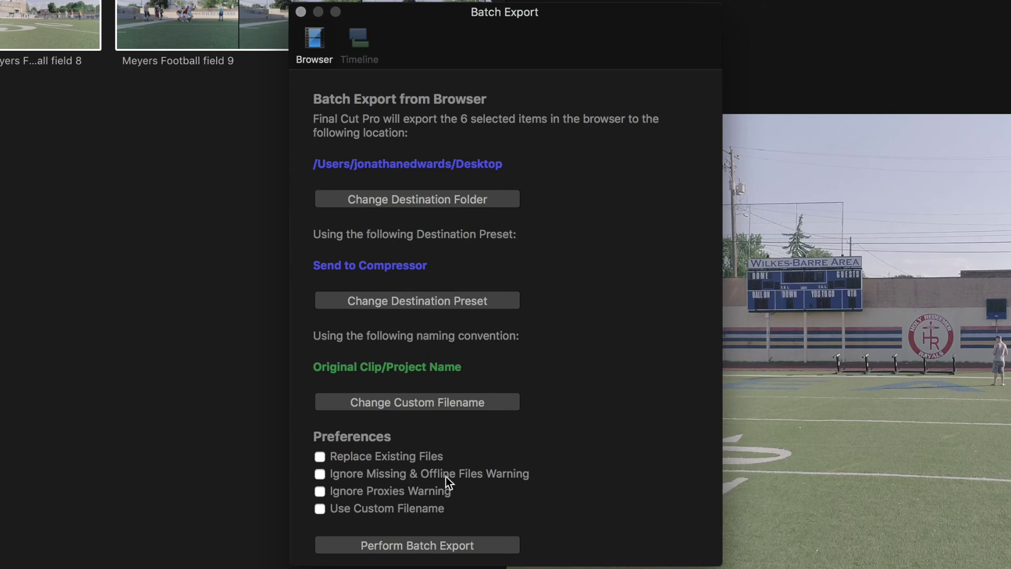
- Run the batch export of the six clips into Compressor
click(400, 546)
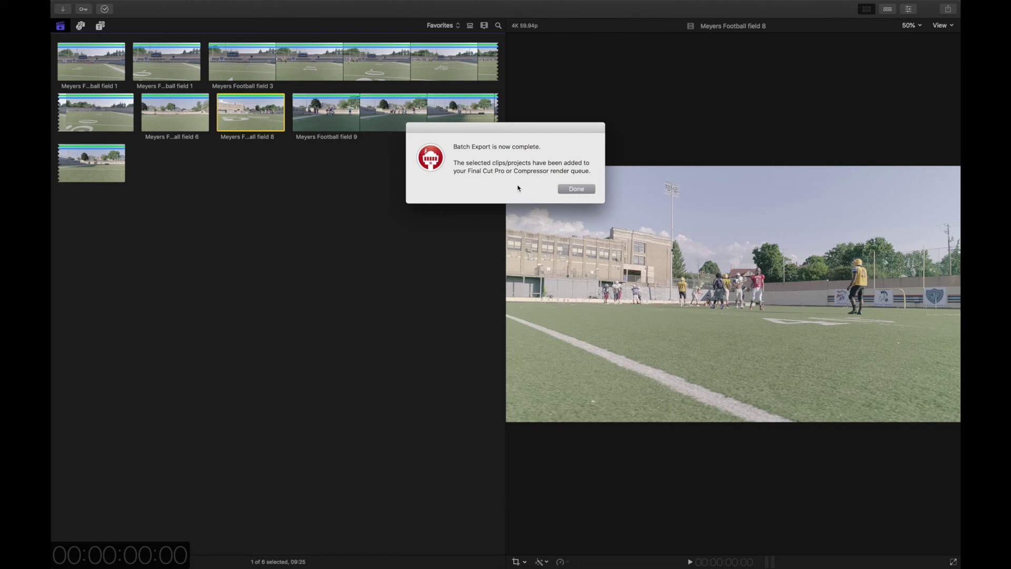
click(575, 189)
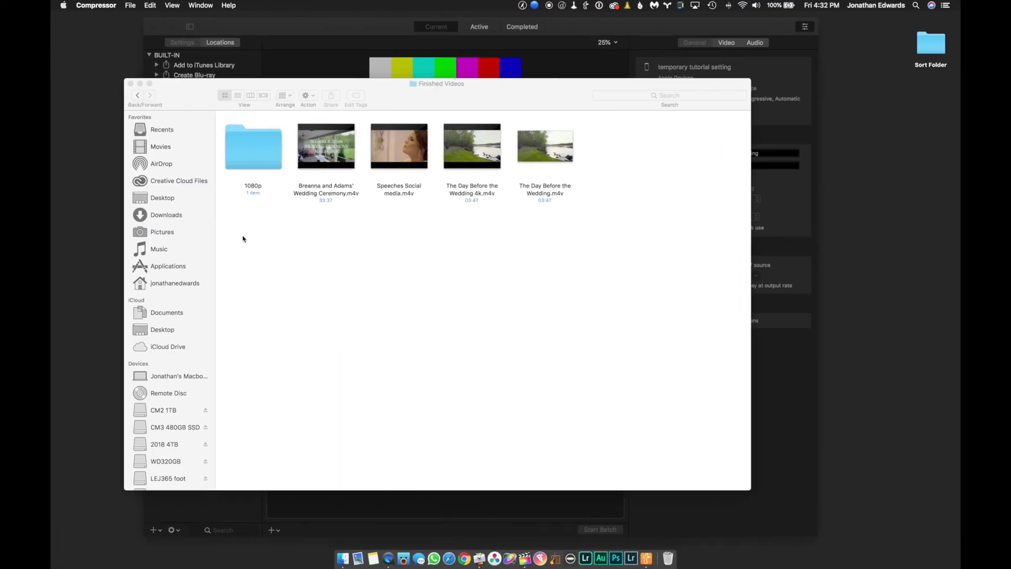
click(299, 32)
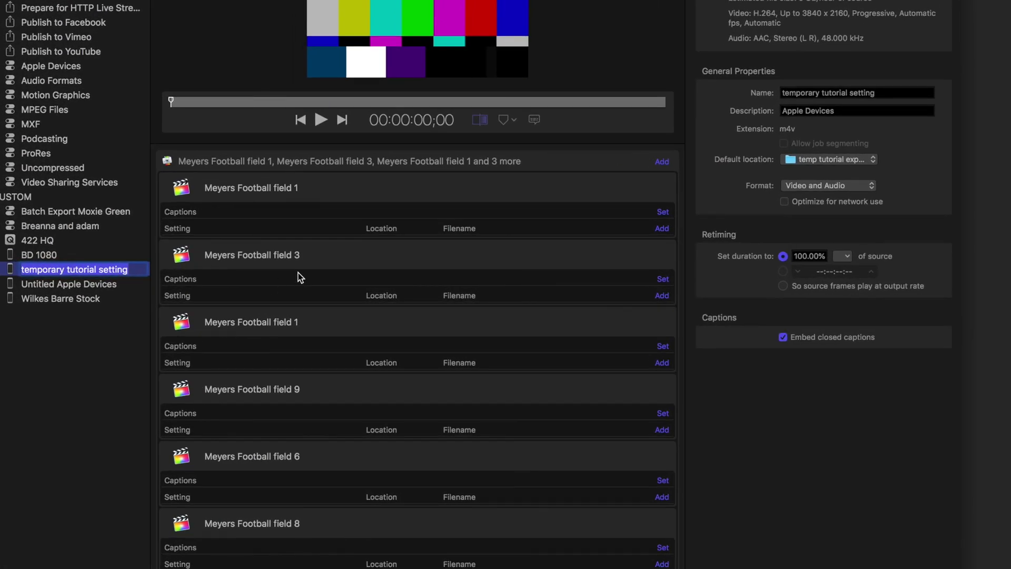
- Select all six football jobs and apply the temporary tutorial setting to them
click(132, 313)
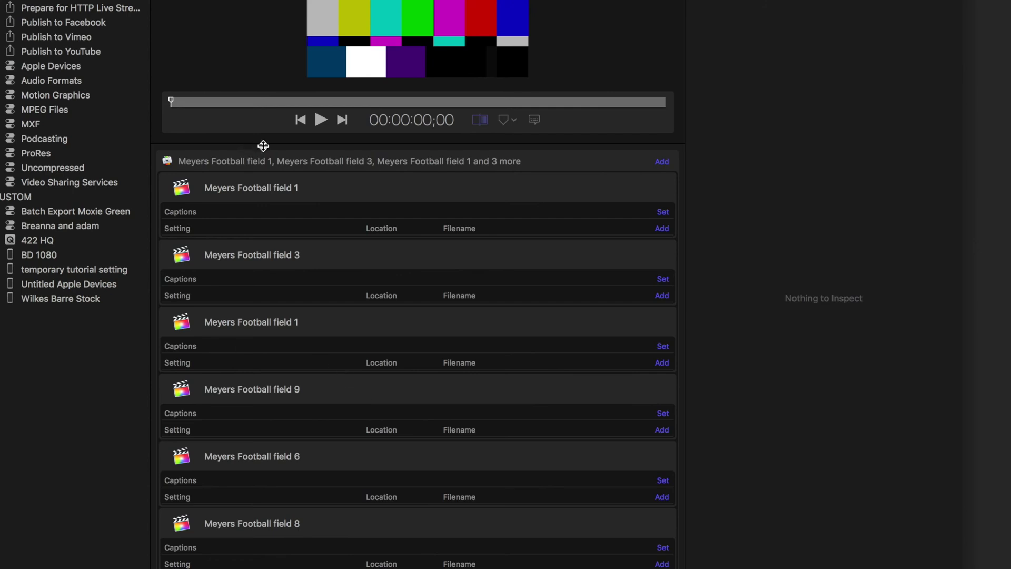
key(super+a)
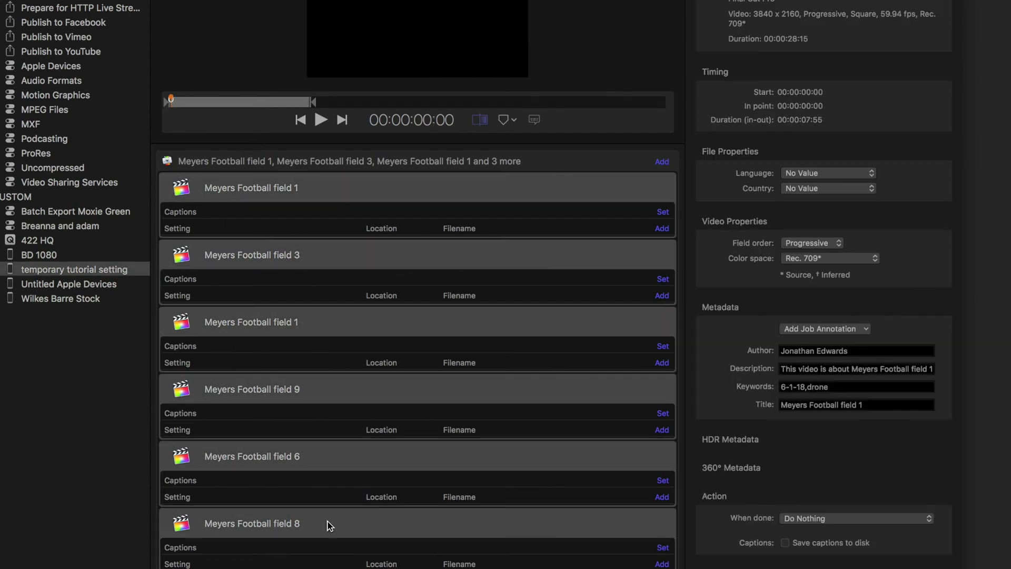
click(354, 188)
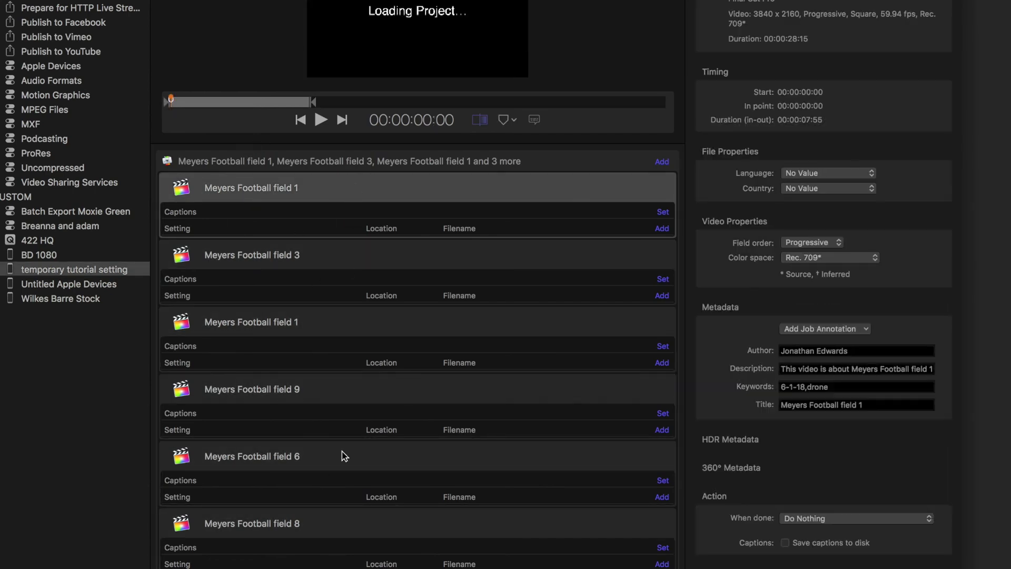
shift+click(339, 523)
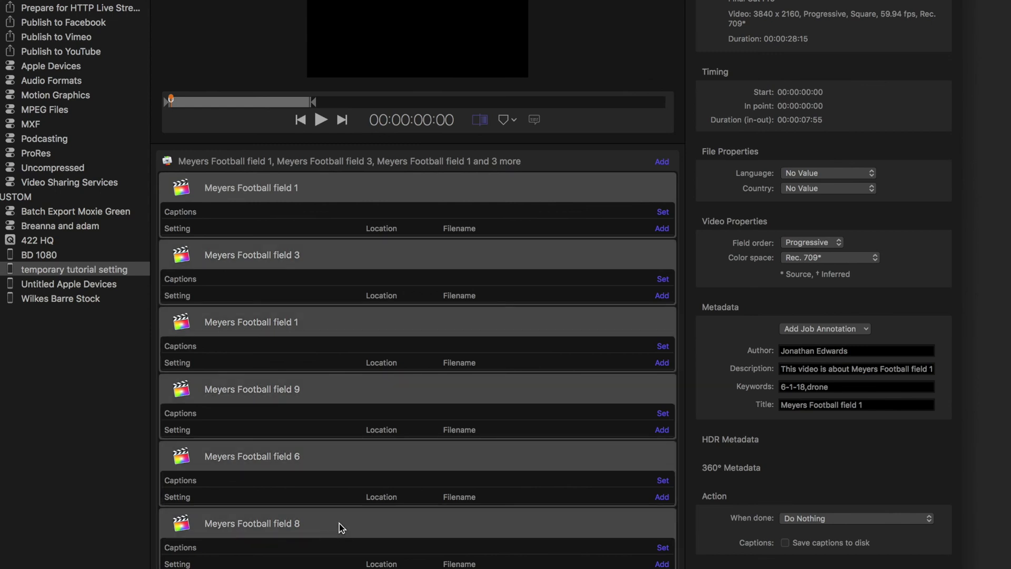
drag(69, 270, 340, 345)
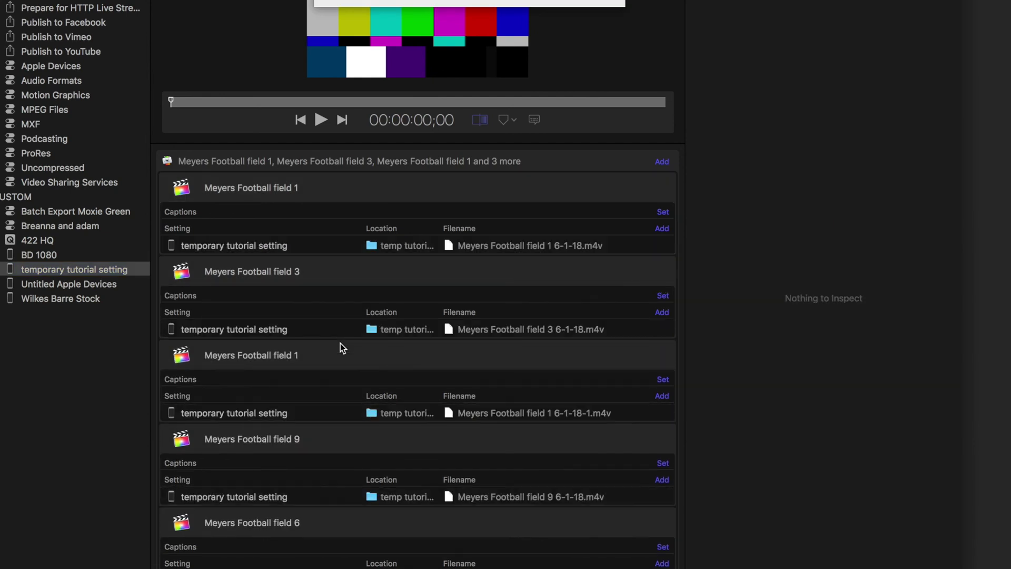
- Check a job's output properties, then start rendering the batch
click(283, 439)
scroll(284, 437, down, 2)
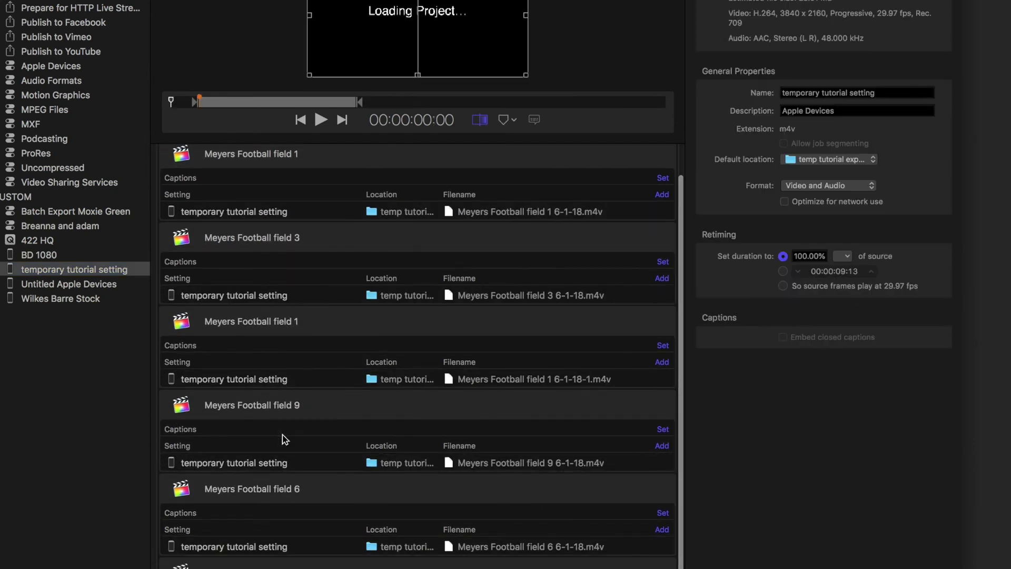
scroll(284, 434, up, 2)
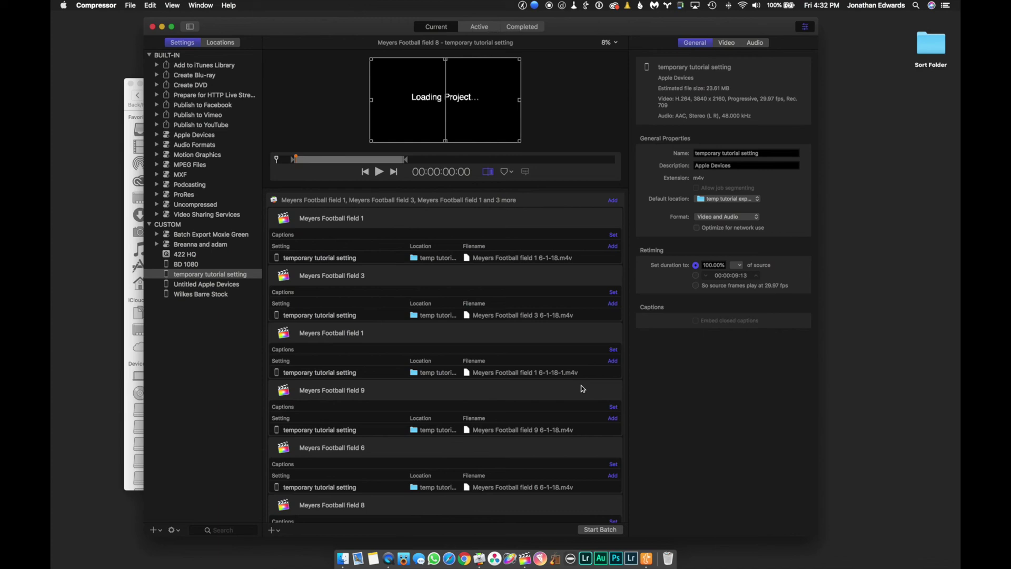
click(599, 529)
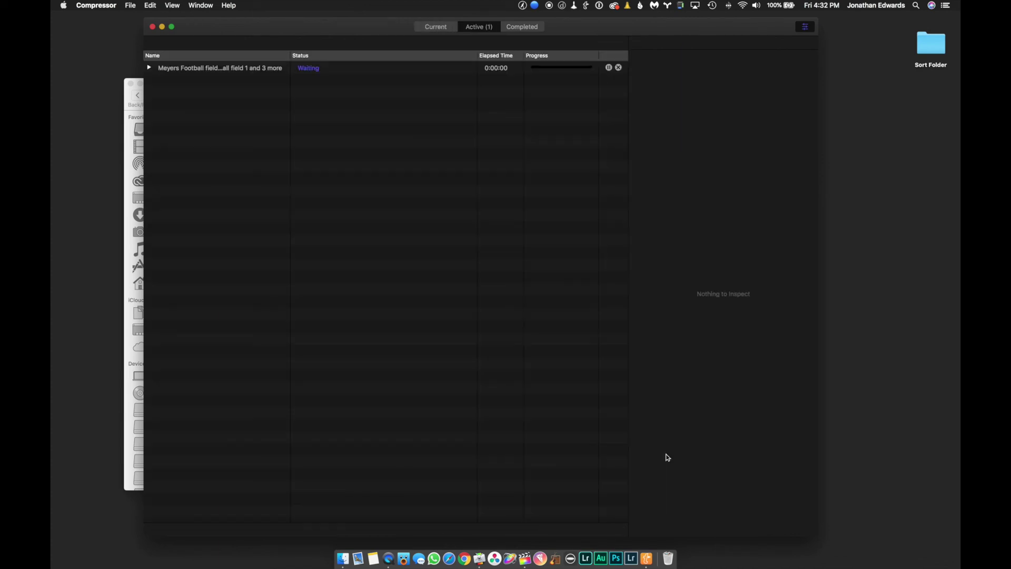
- Expand the batch and each football job (fields 1, 3, 1, 9, 6, 8) to show their outputs
click(149, 67)
click(157, 80)
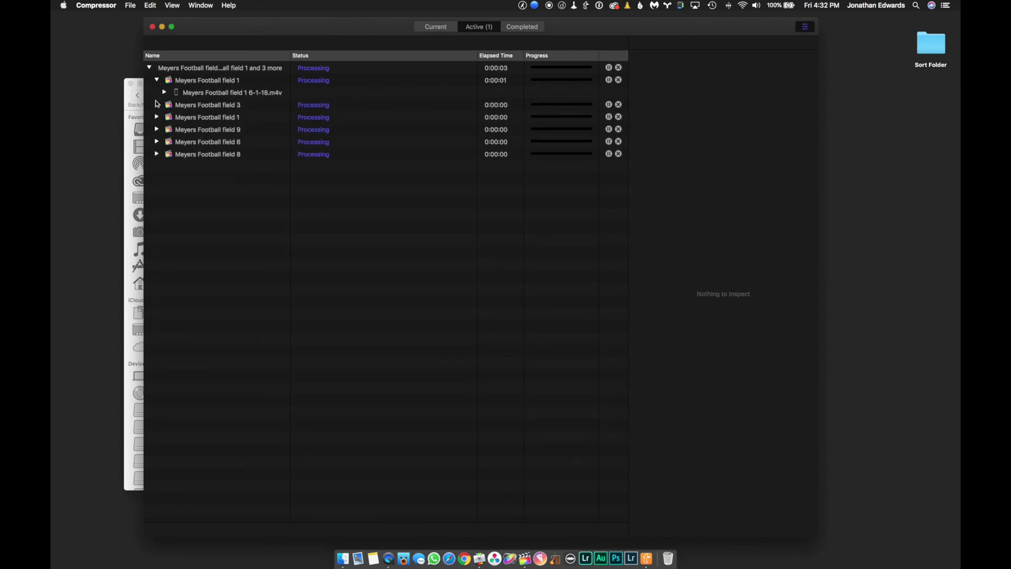
click(157, 104)
click(164, 92)
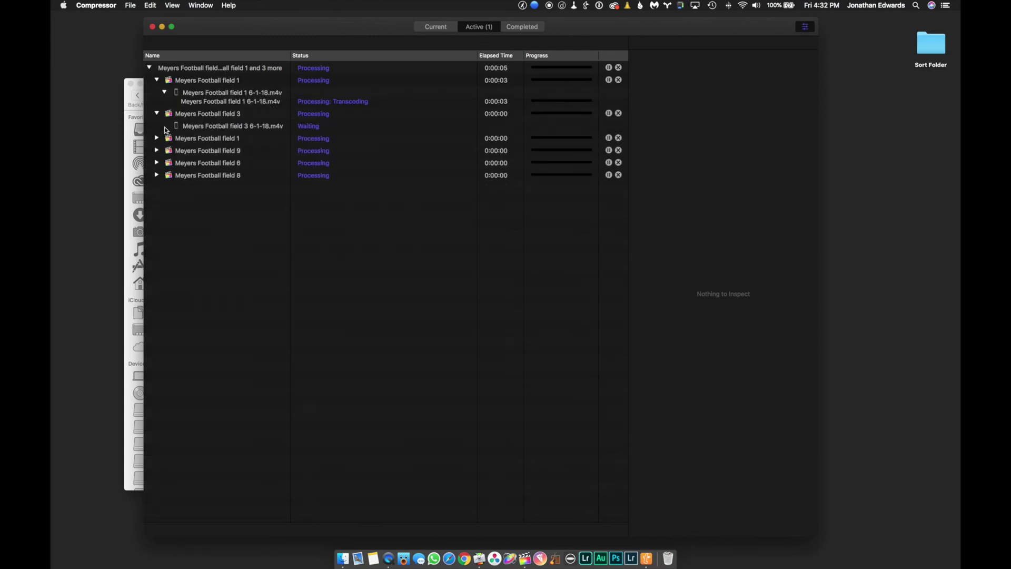
click(156, 142)
click(157, 166)
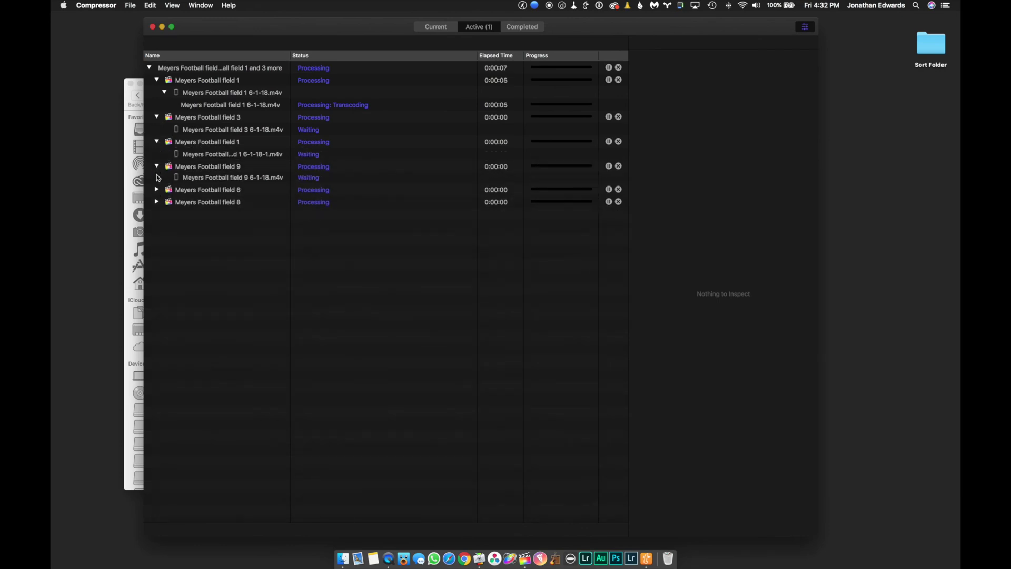
click(157, 191)
click(157, 216)
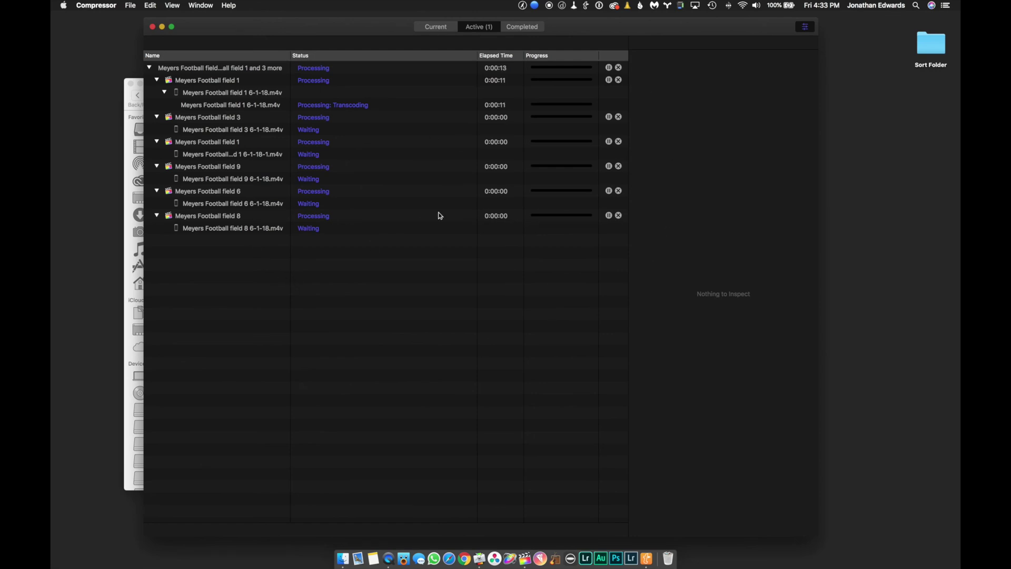
key(ctrl+Right)
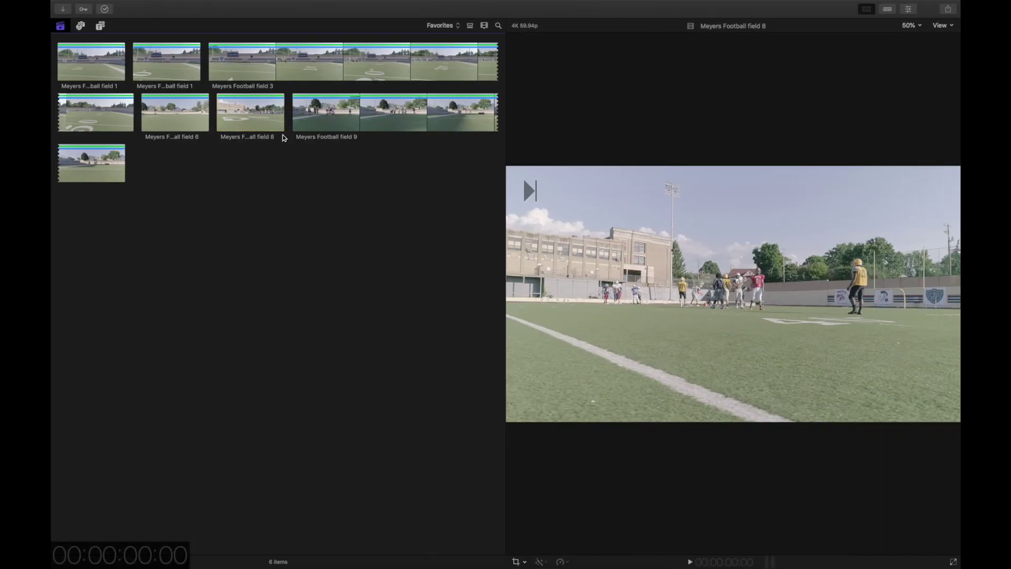
- Switch the browser filter from Favorites to All Clips and preview the Handheld to flight drone shots 4 clip
click(446, 27)
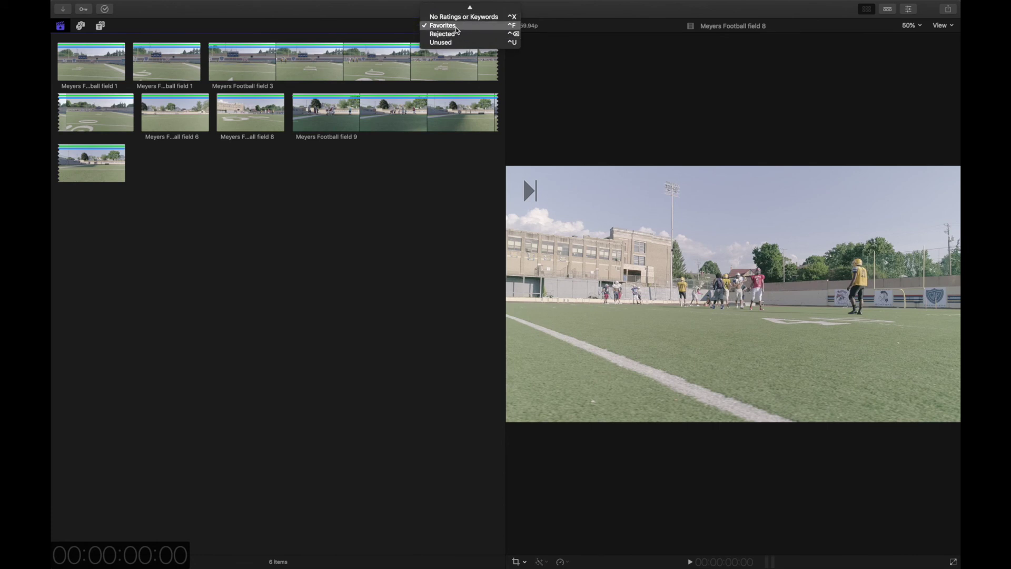
click(441, 9)
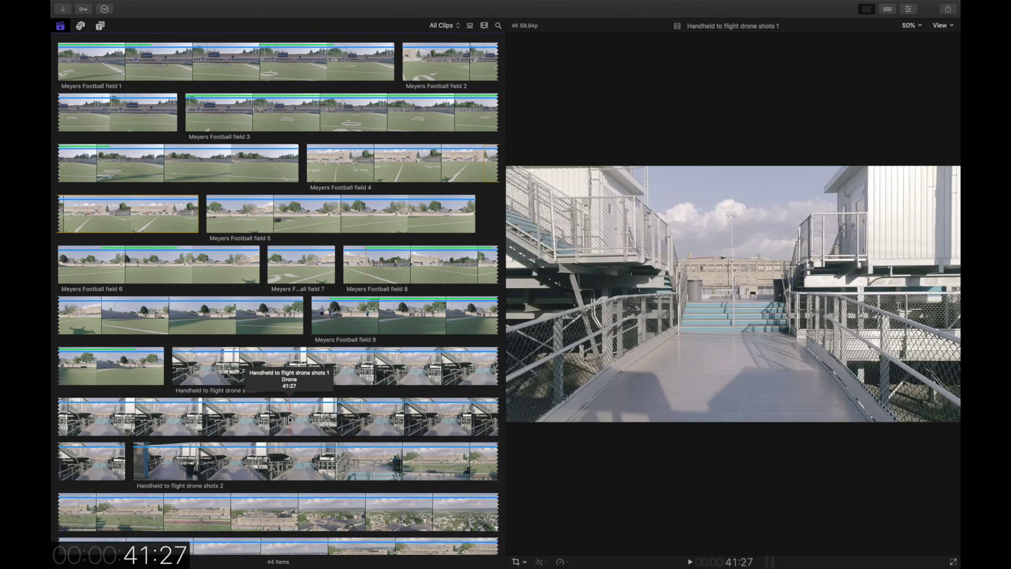
scroll(327, 420, down, 8)
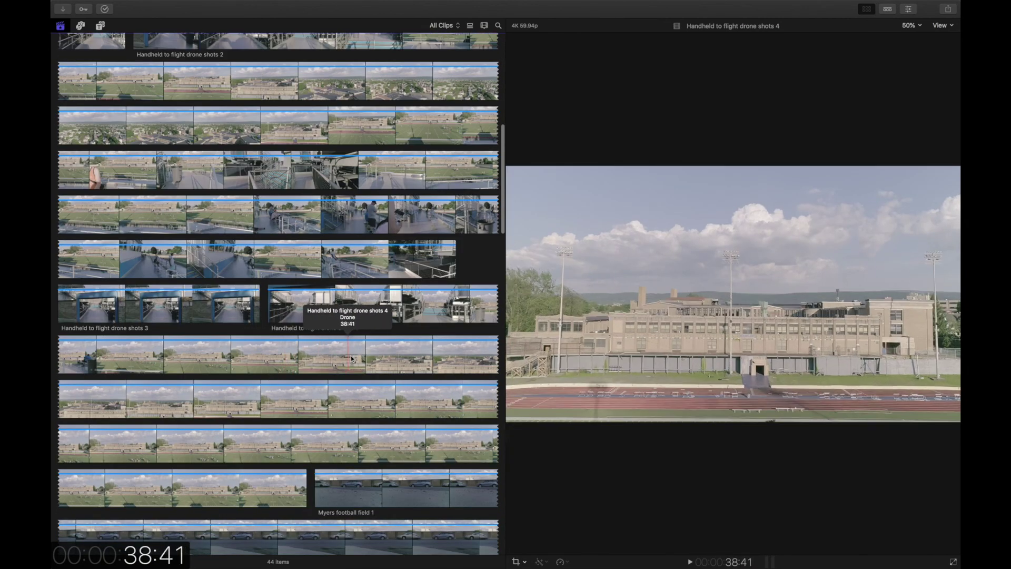
click(311, 352)
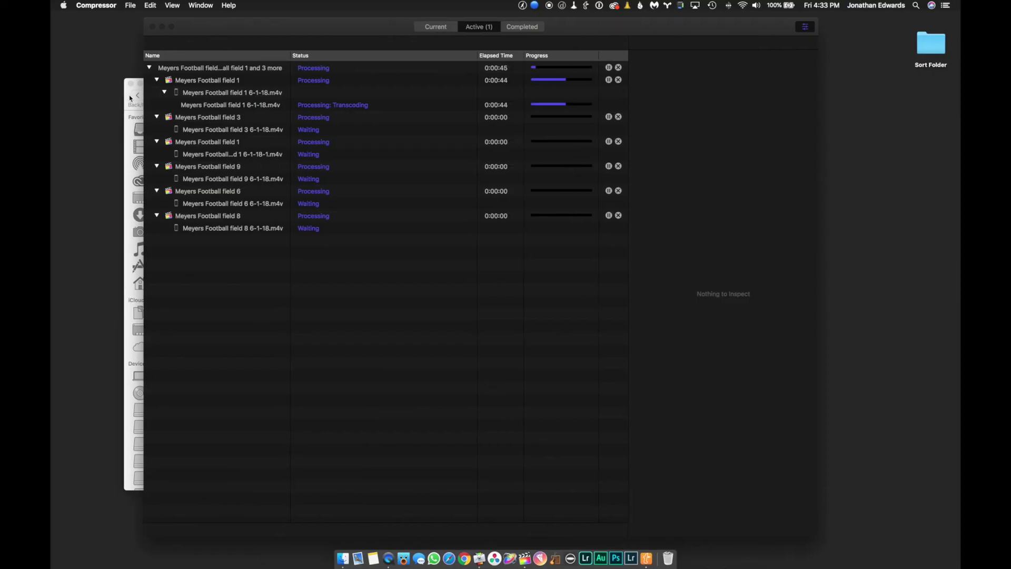
- Open temp tutorial export on the 2018 4TB drive and preview Meyers Football field 1 6-1-18.m4v
click(130, 98)
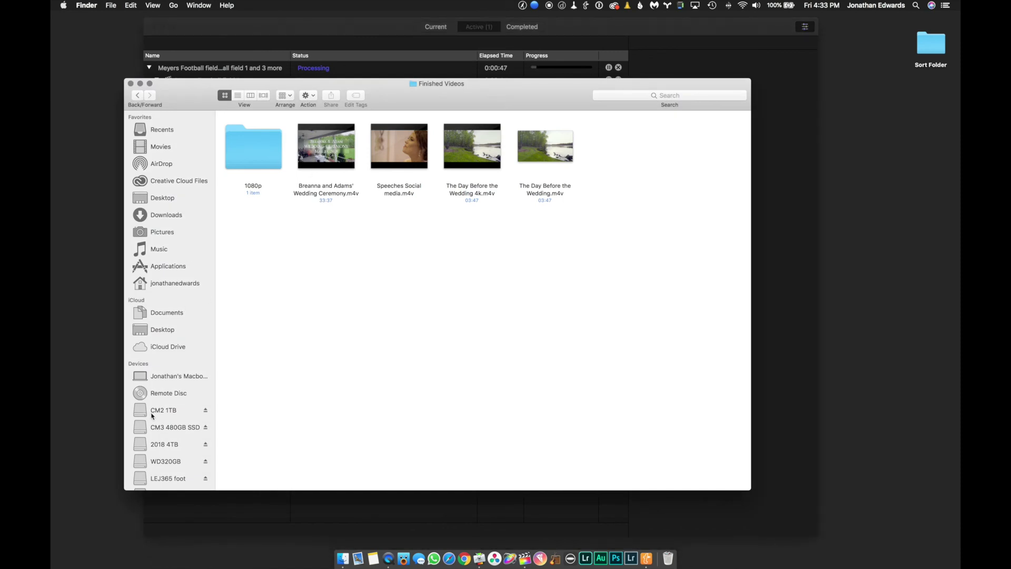
click(173, 444)
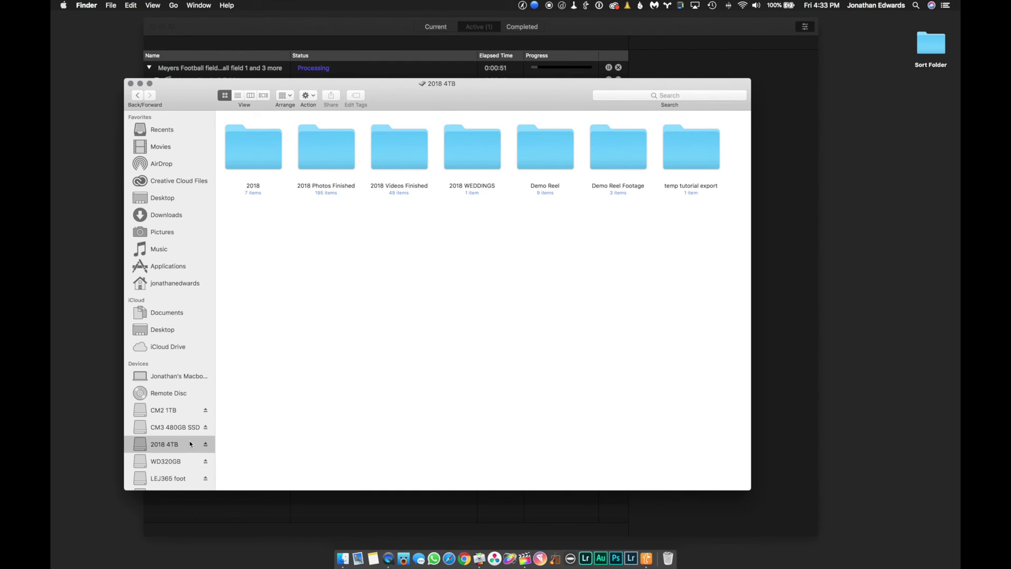
double_click(699, 150)
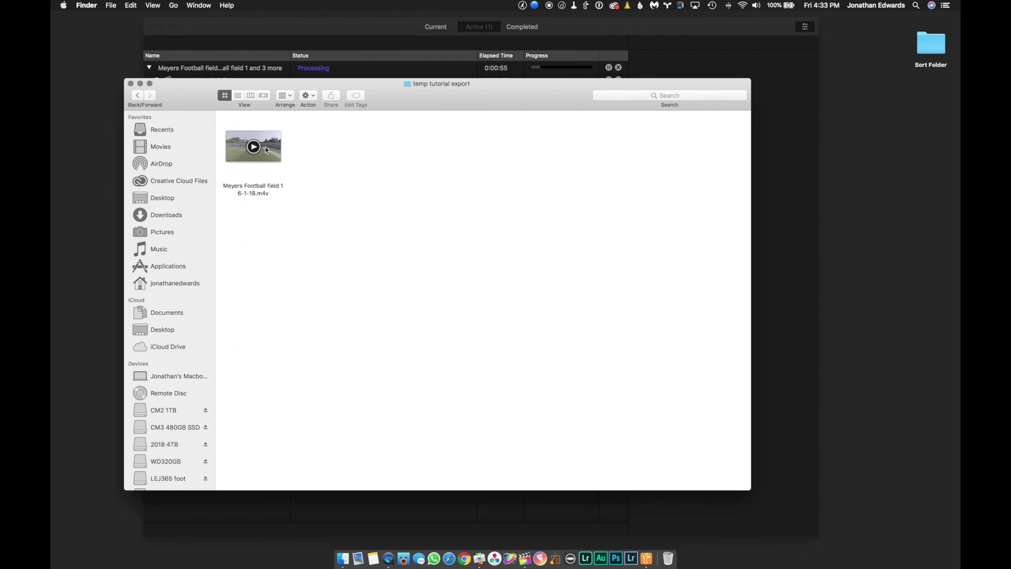
drag(399, 98, 476, 169)
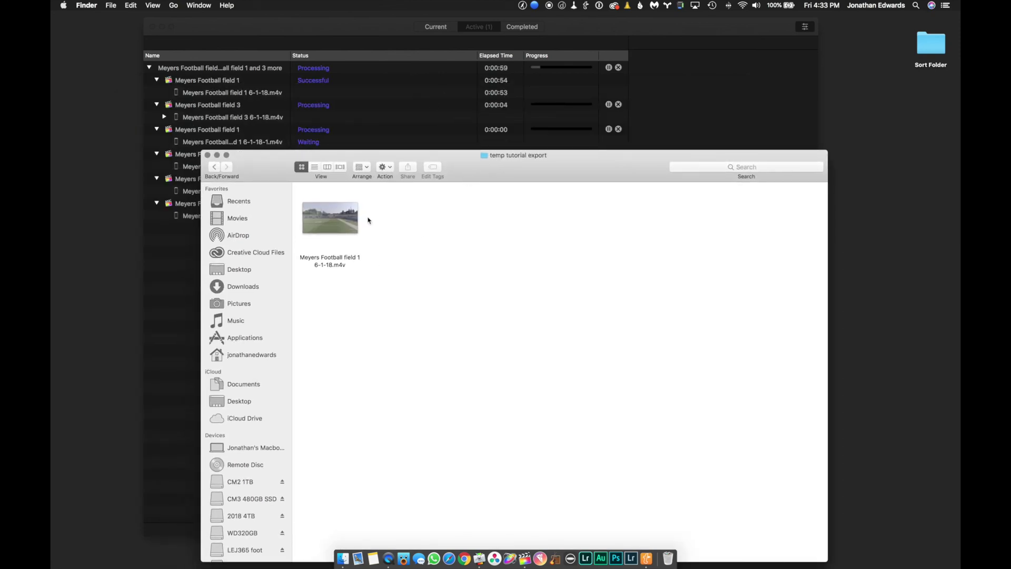
click(340, 235)
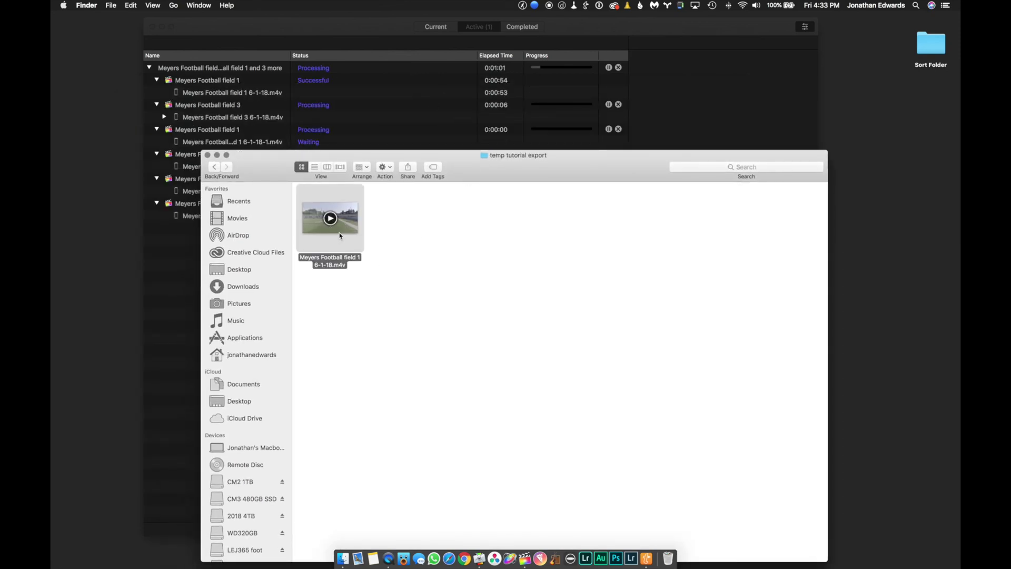
key(space)
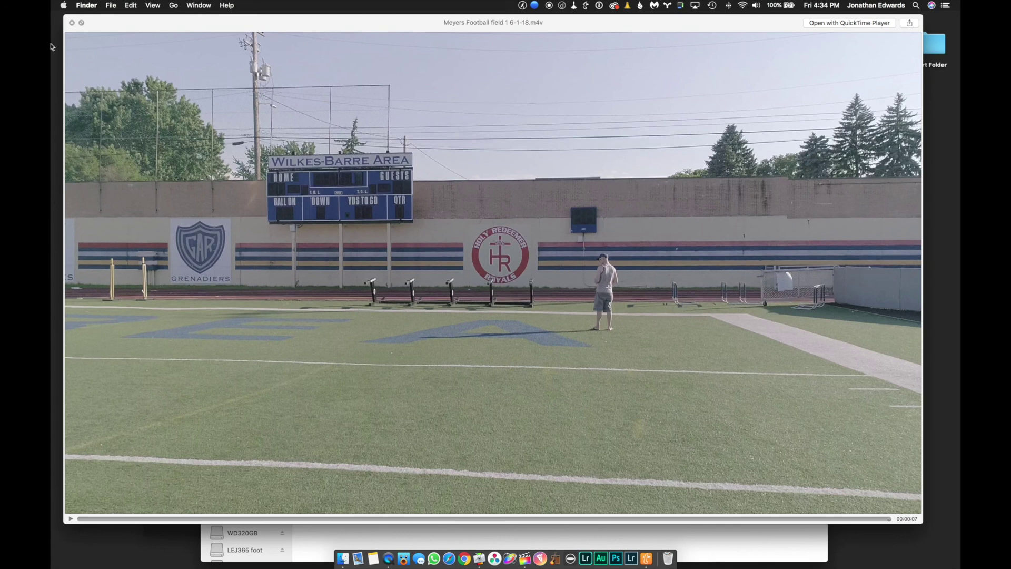
- Close the clip preview and export folder, returning to Compressor's queue with field 3 transcoding
click(67, 23)
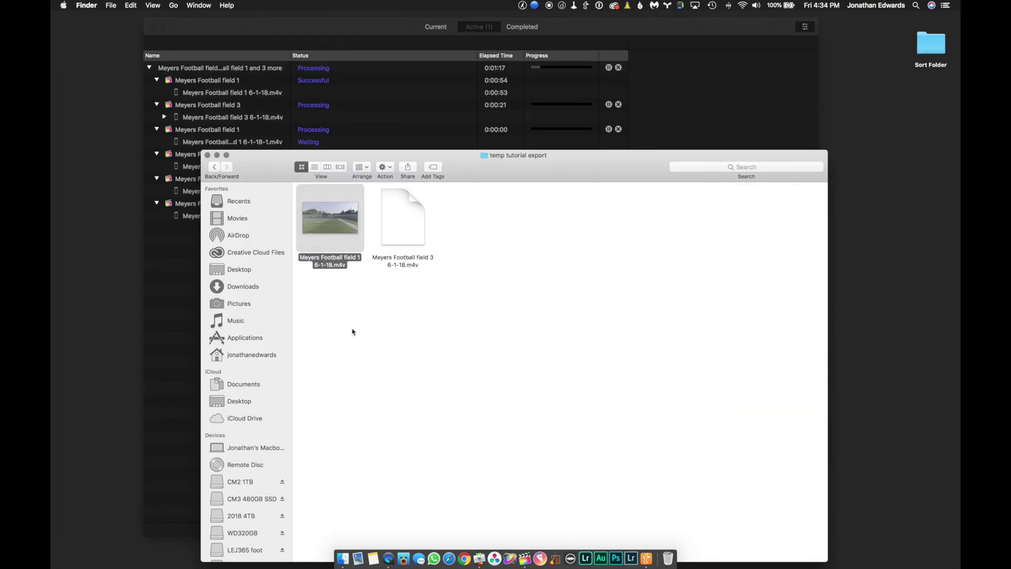
click(488, 406)
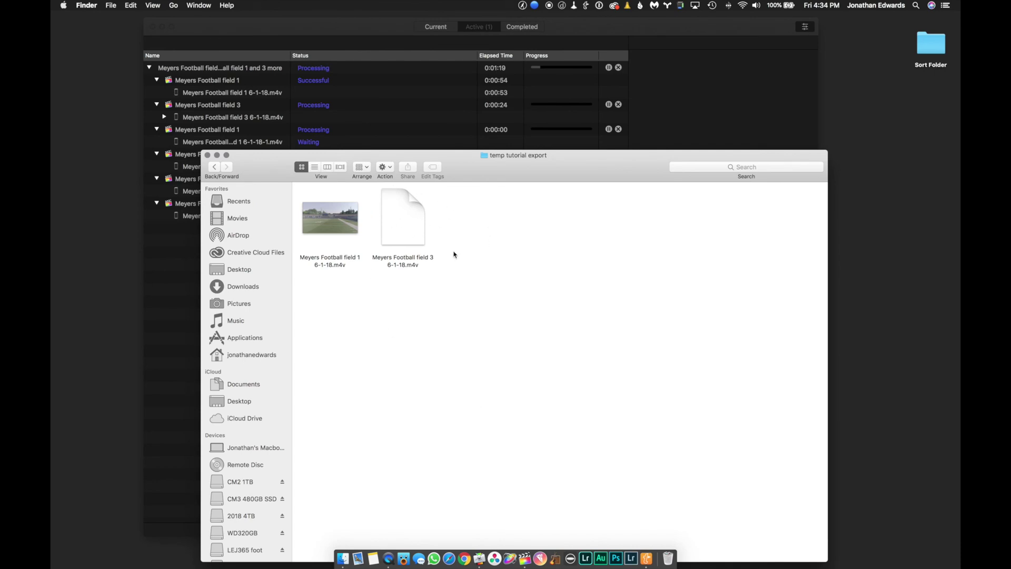
mouse_move(358, 243)
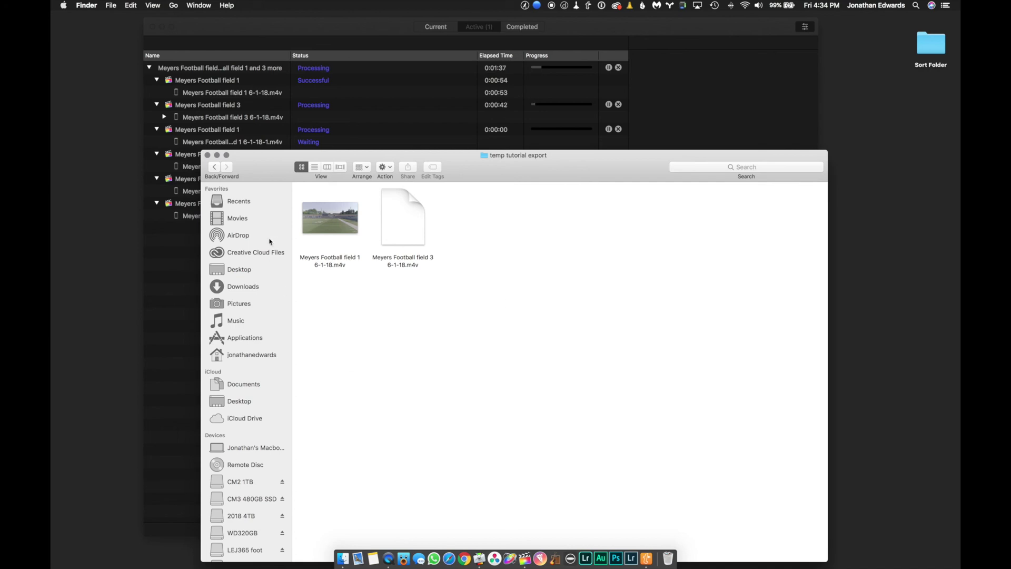
click(206, 156)
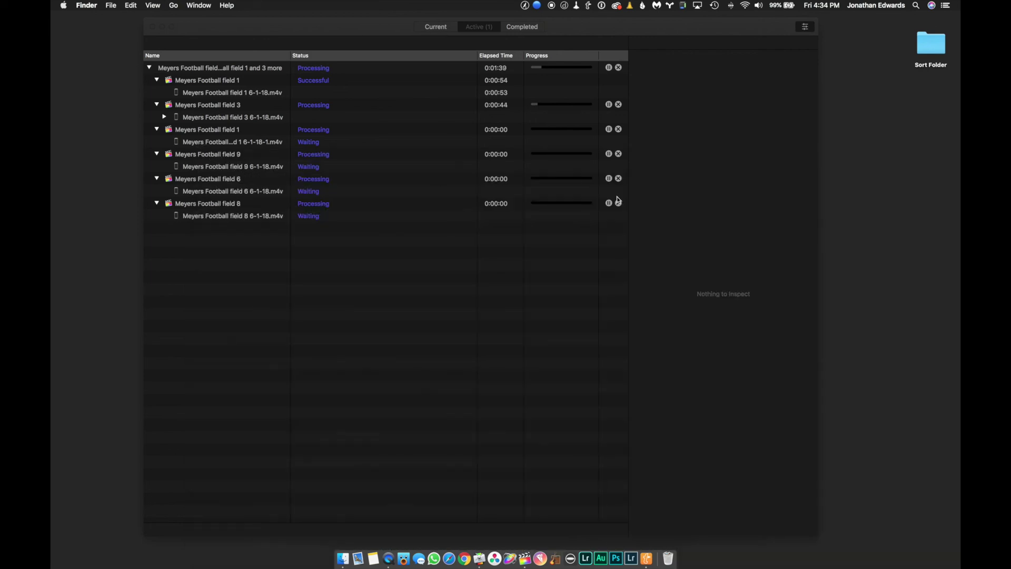
click(693, 212)
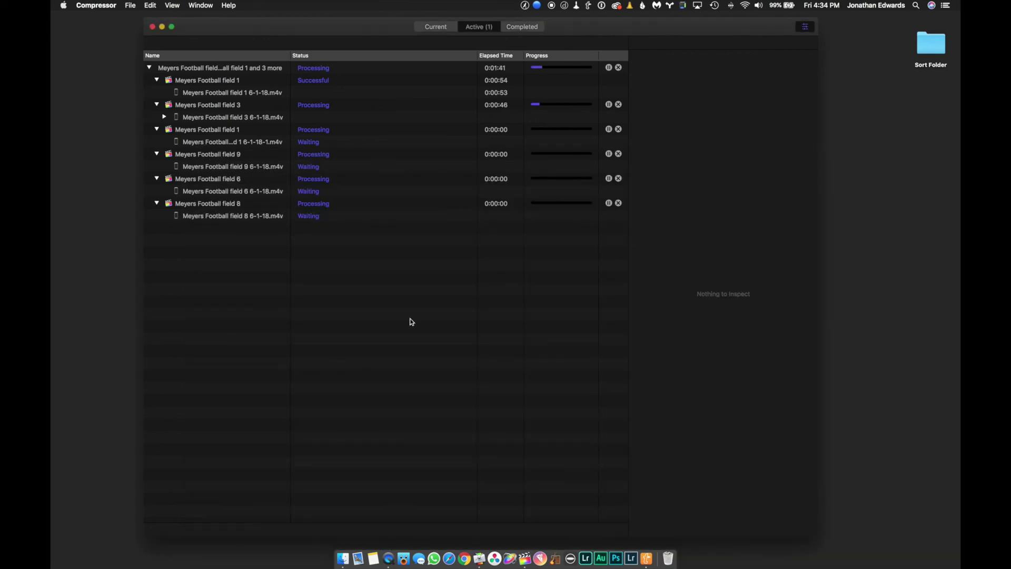